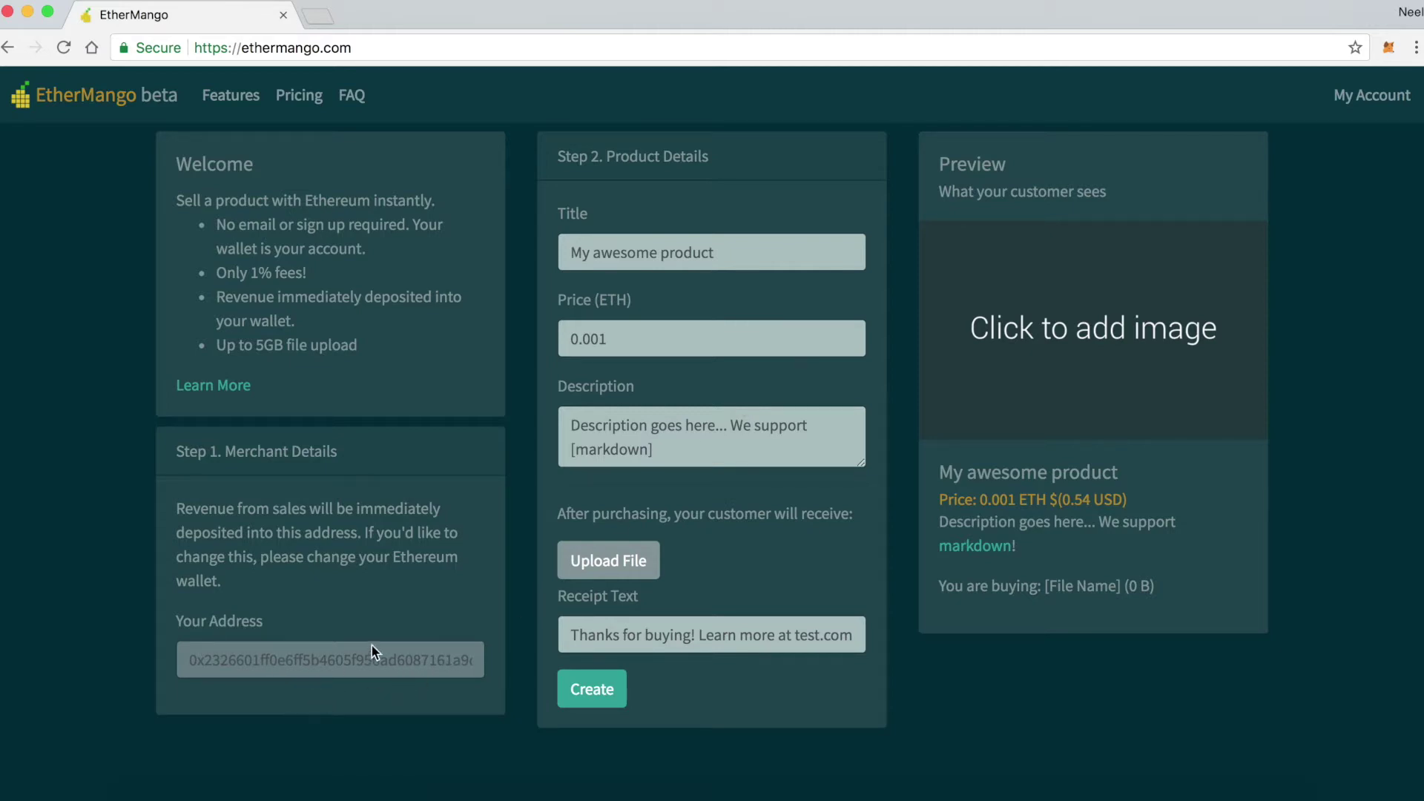
Step: Check the MetaMask wallet and add cover_art.png as the product's preview image
click(1388, 49)
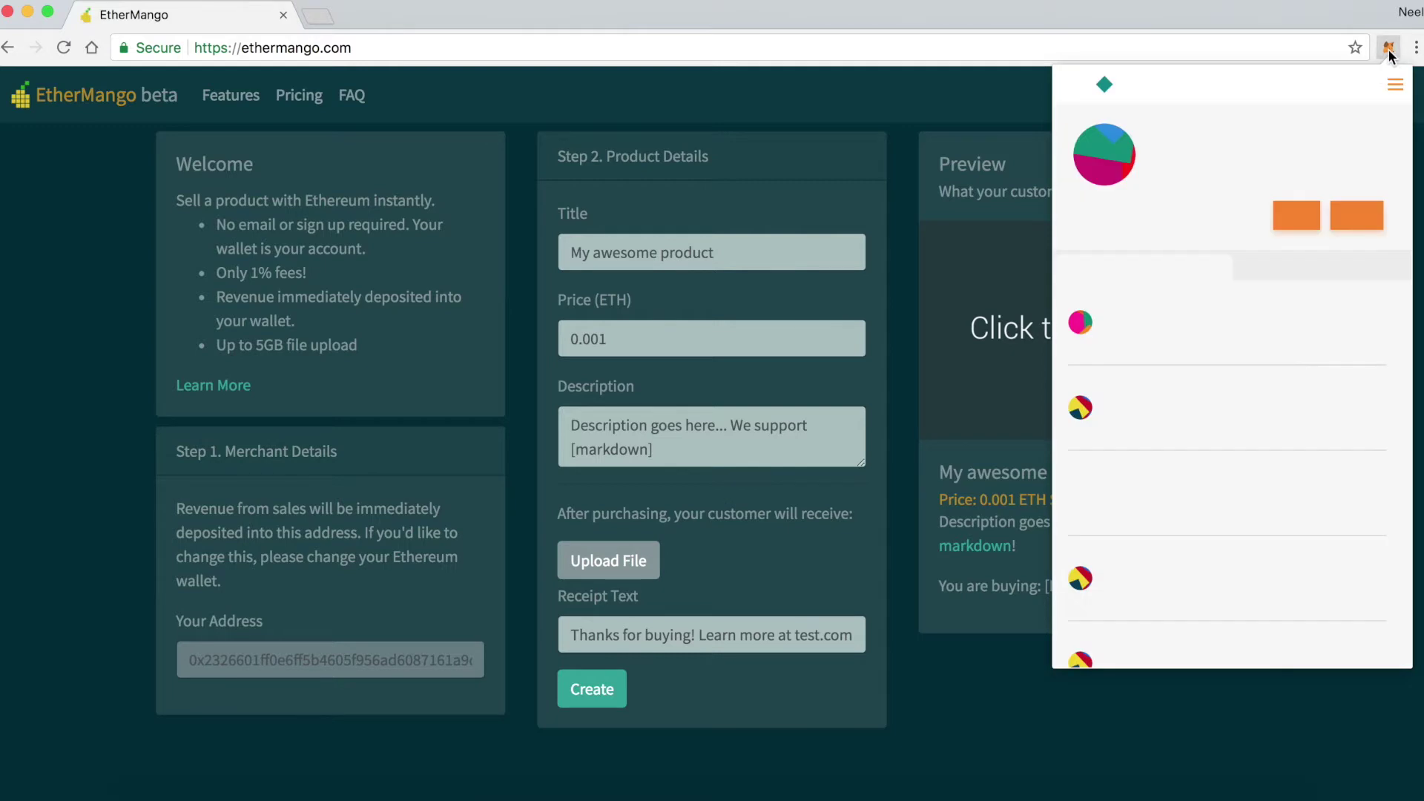
click(889, 296)
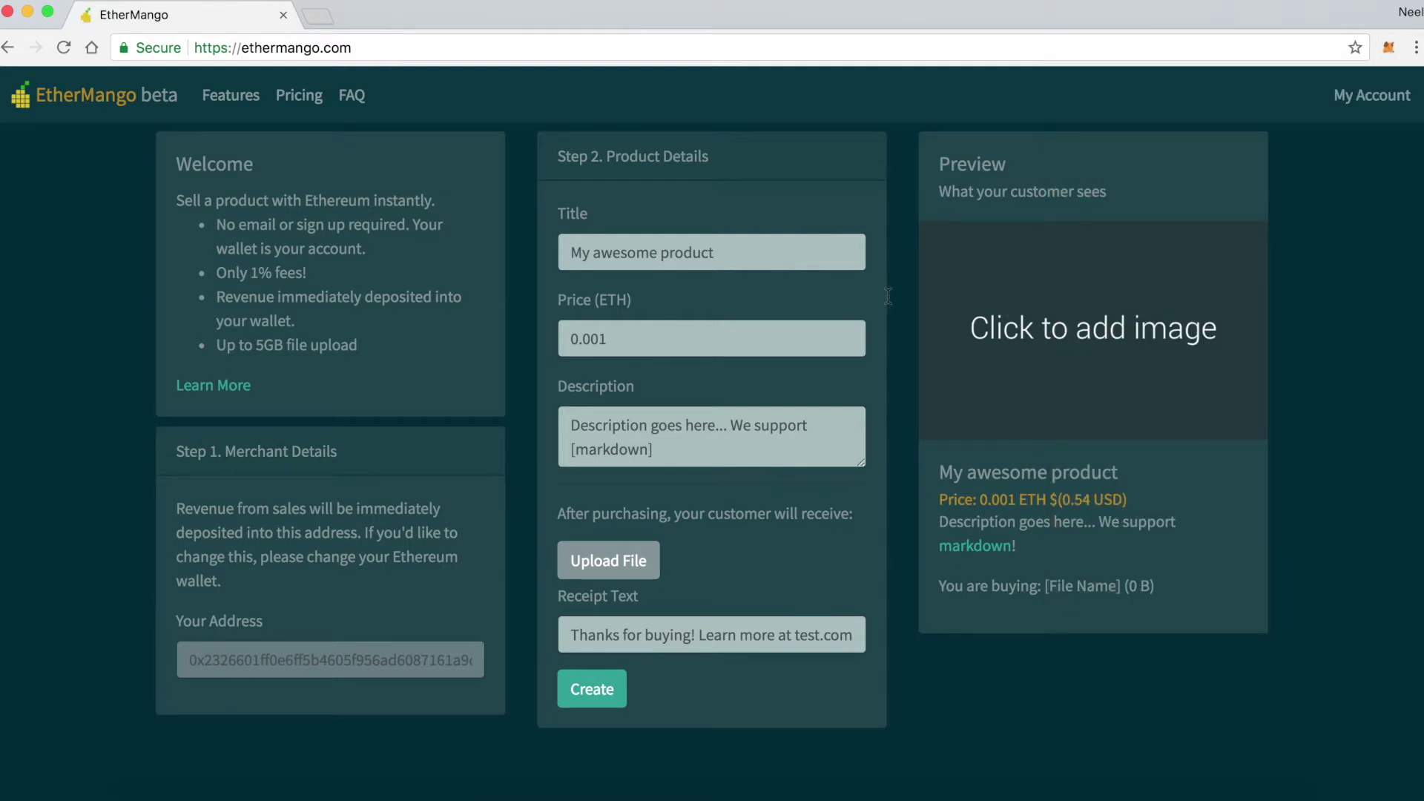
click(1025, 316)
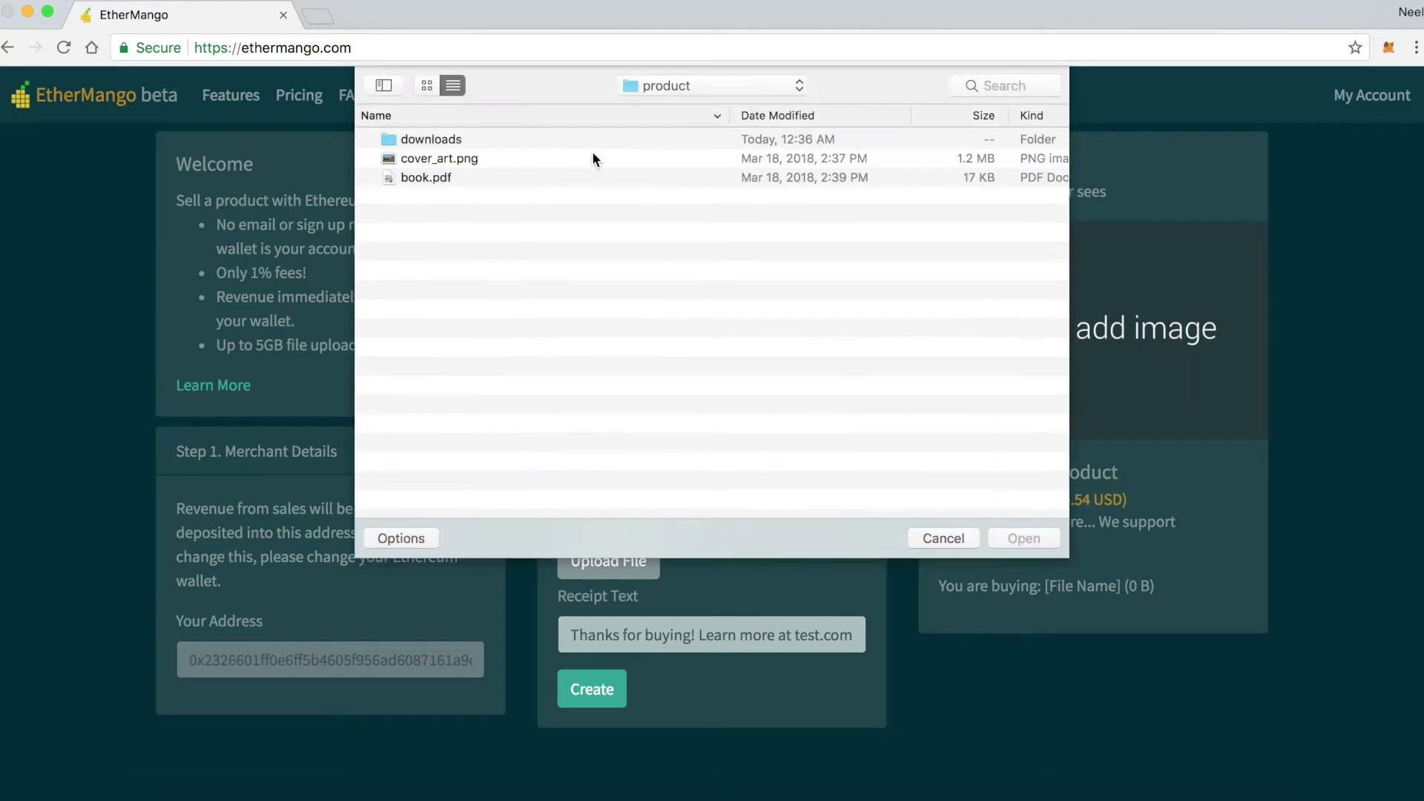
double_click(469, 158)
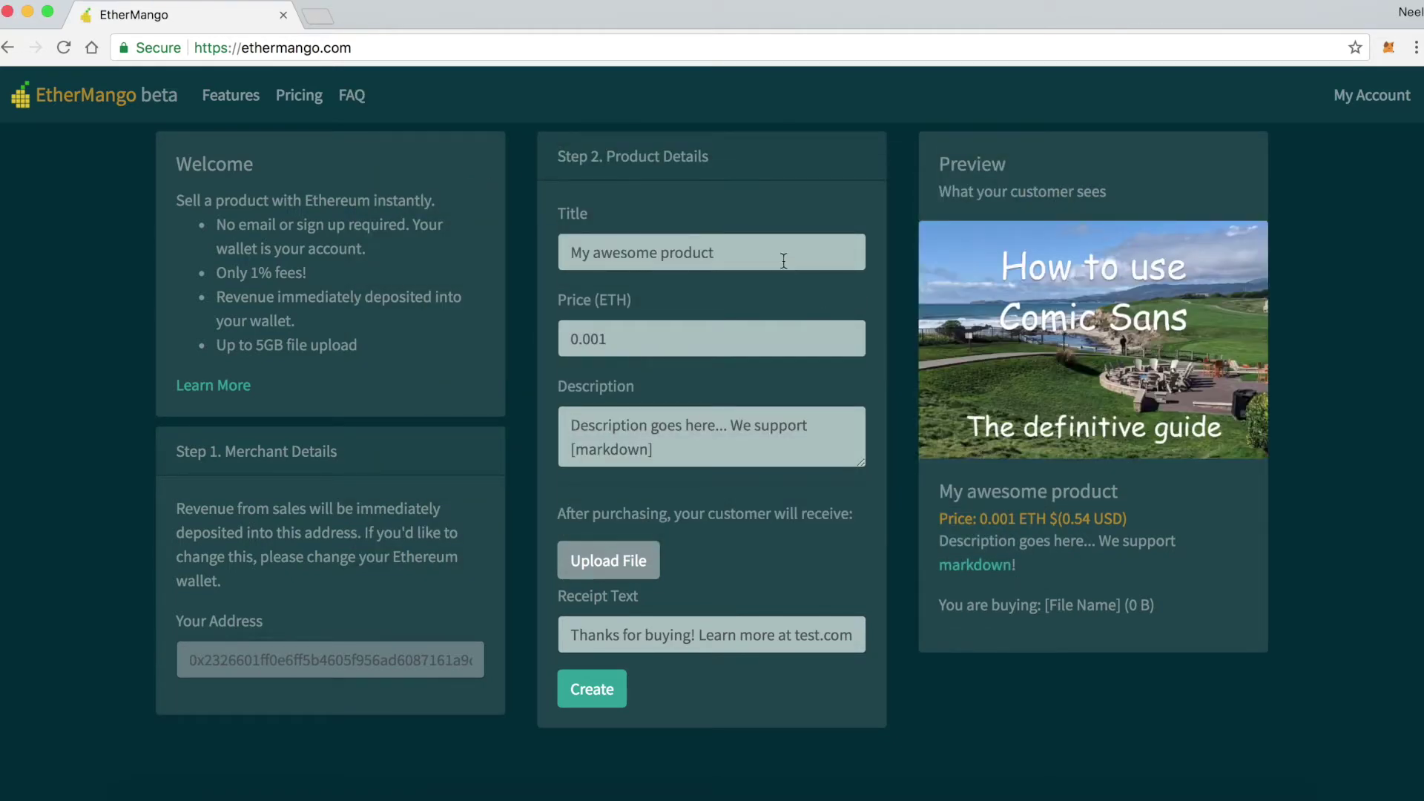
Step: Set the product title to "Intro to Comic Sans"
triple_click(778, 252)
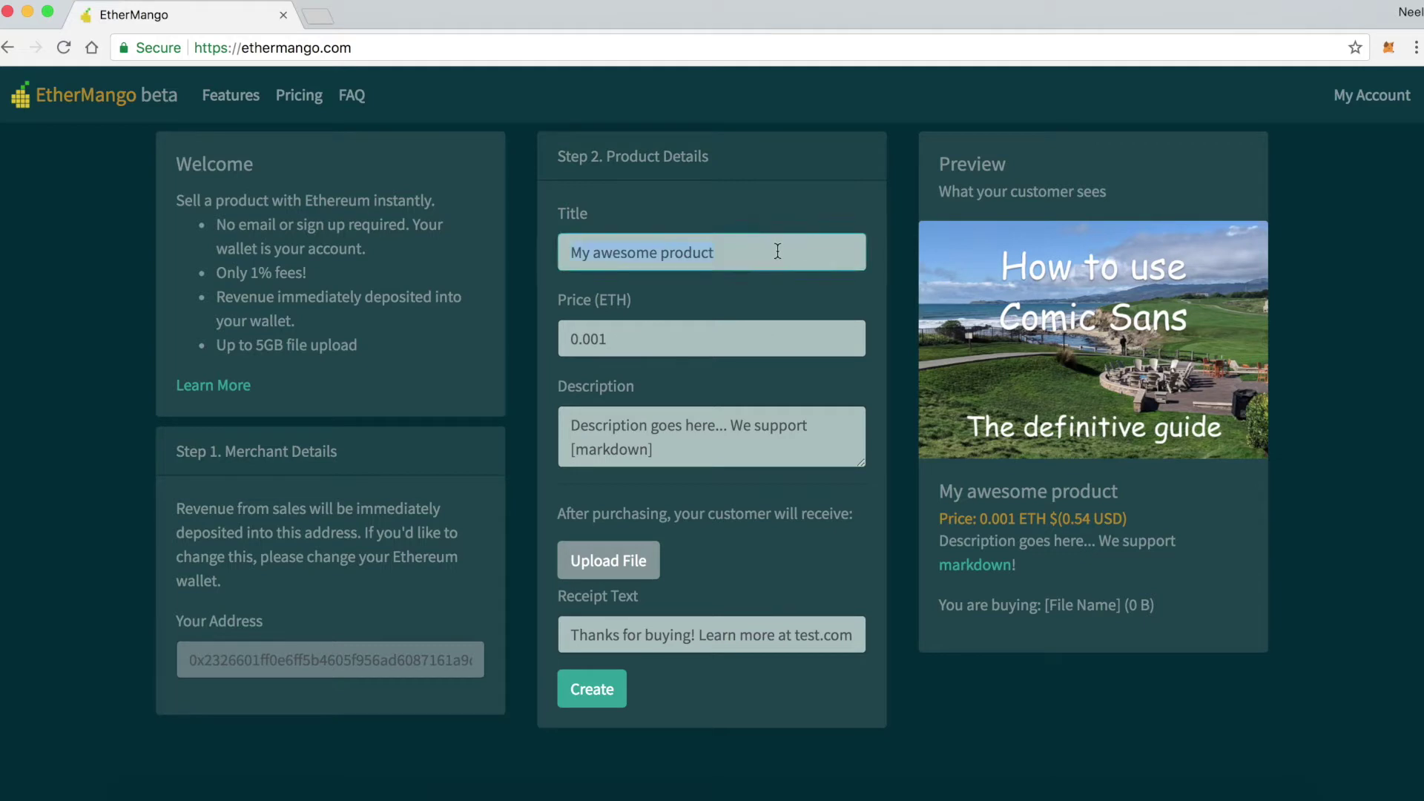
text(Intro to )
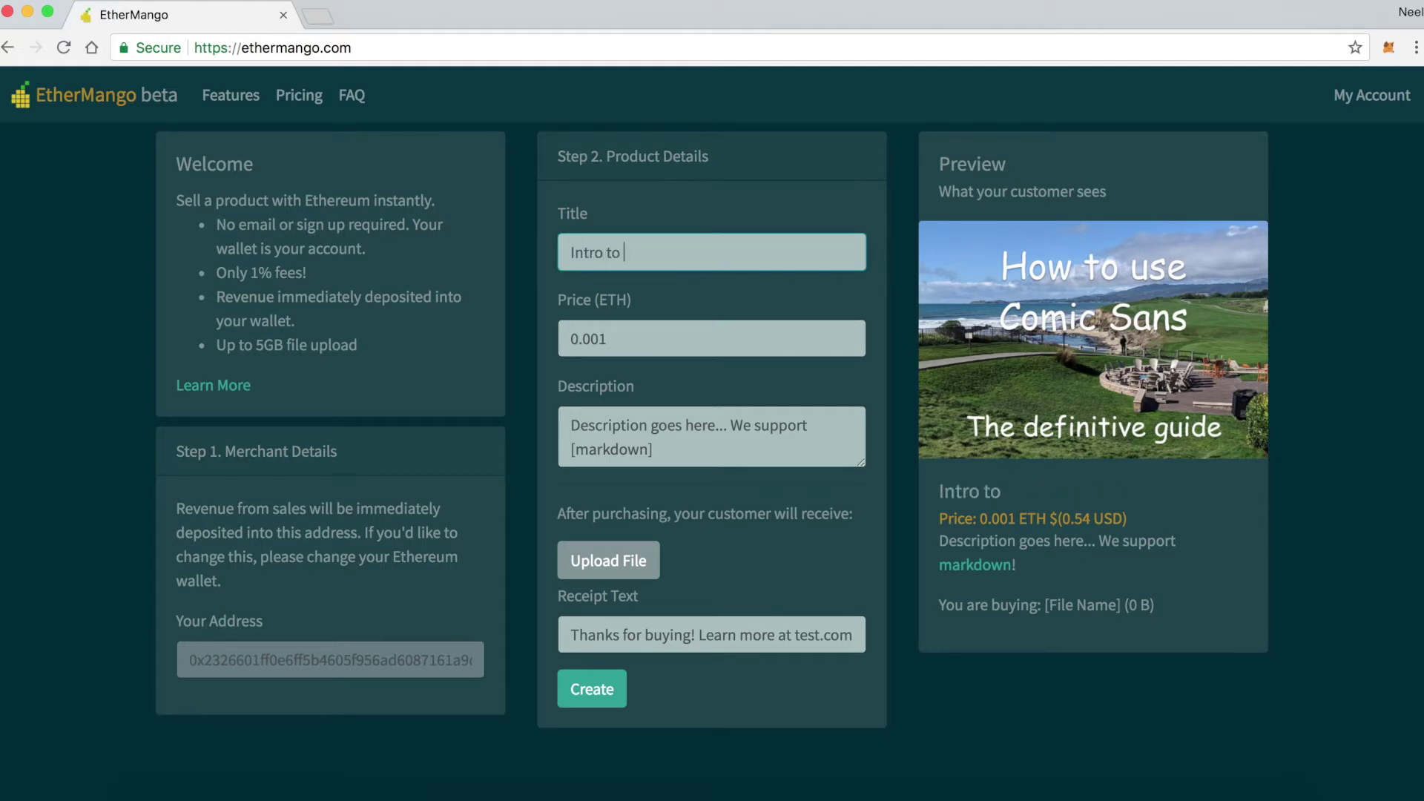
text(Comic Sans)
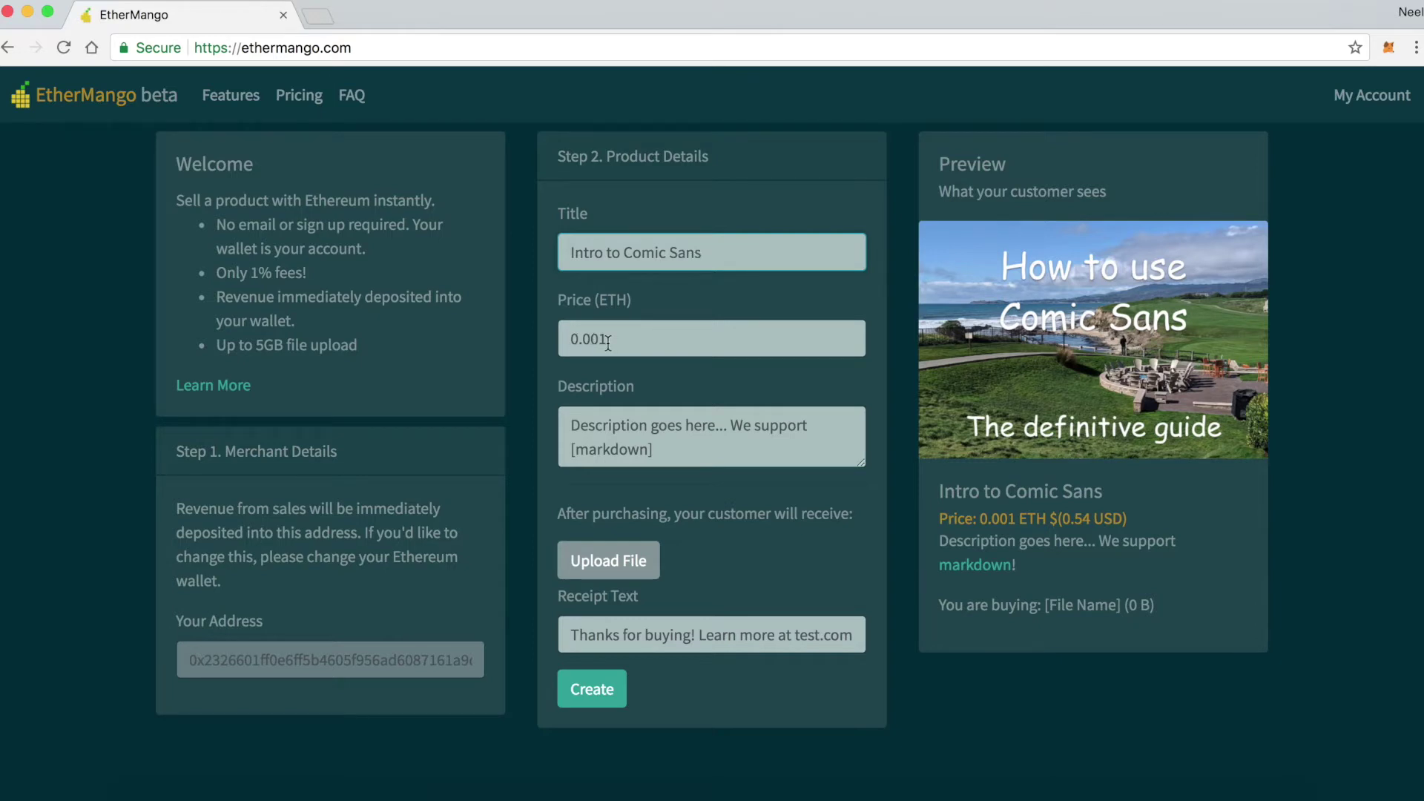
Step: Replace the product description with "This book is awesome!" followed by the markdown bullets "This is a font" and "Buy it"
triple_click(701, 451)
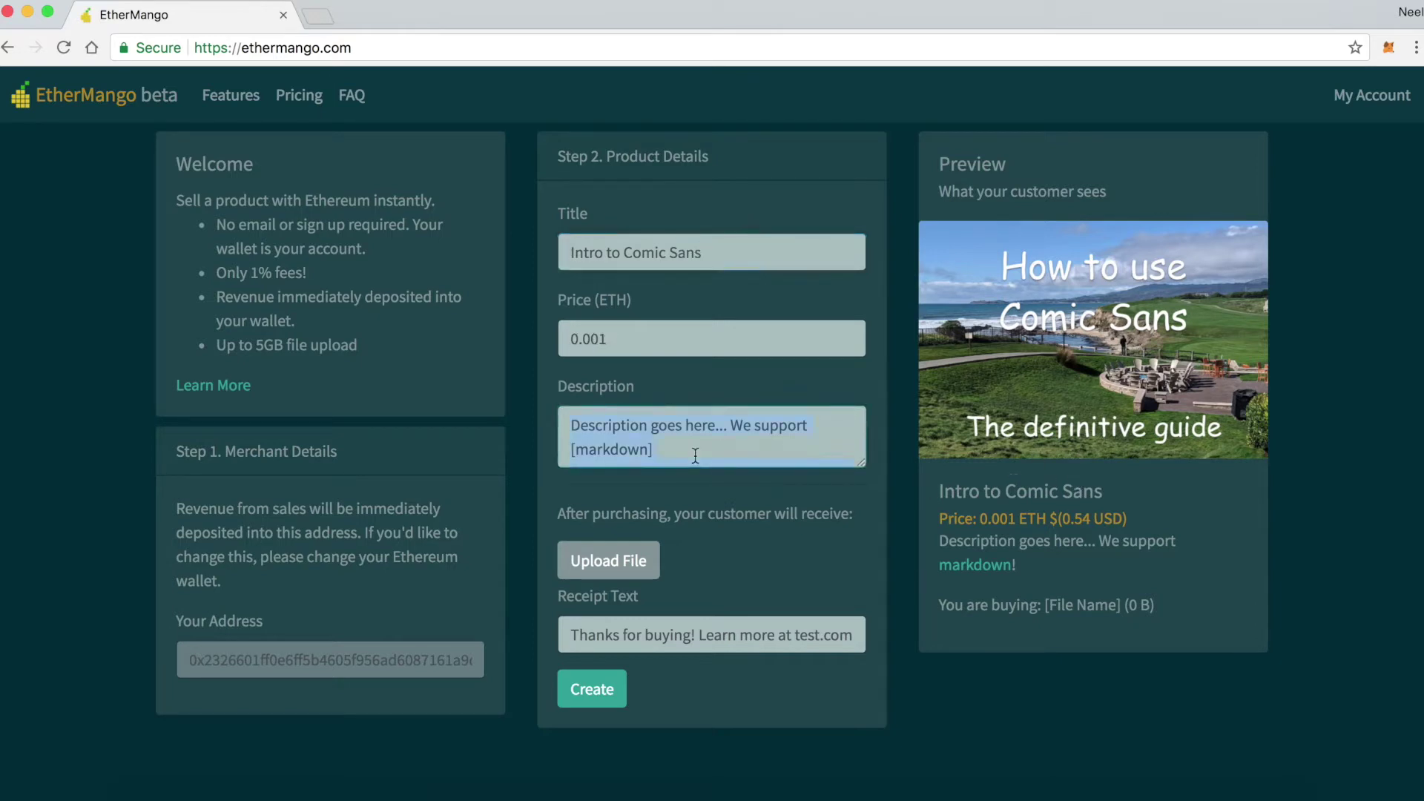
key(BackSpace)
text(This book is )
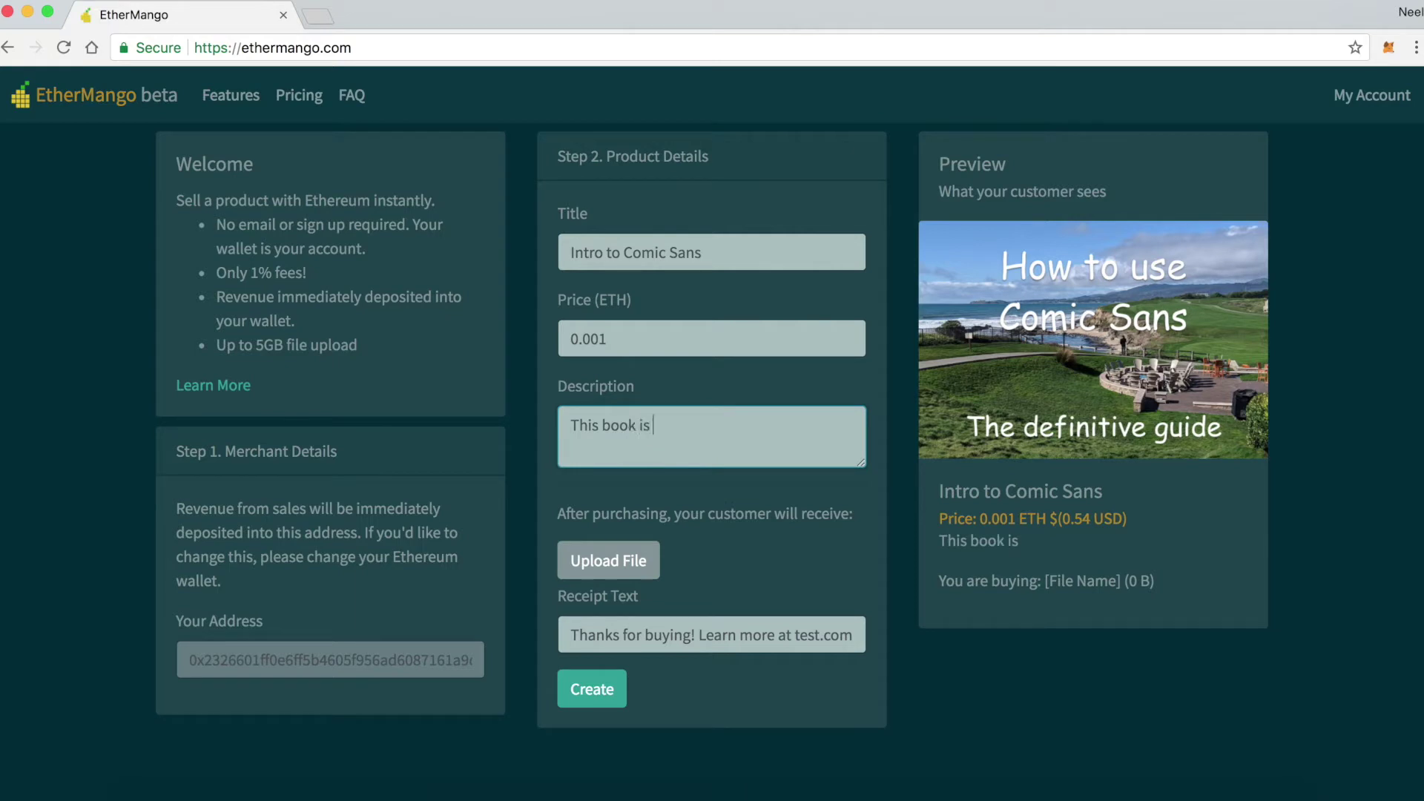
text(awesome! )
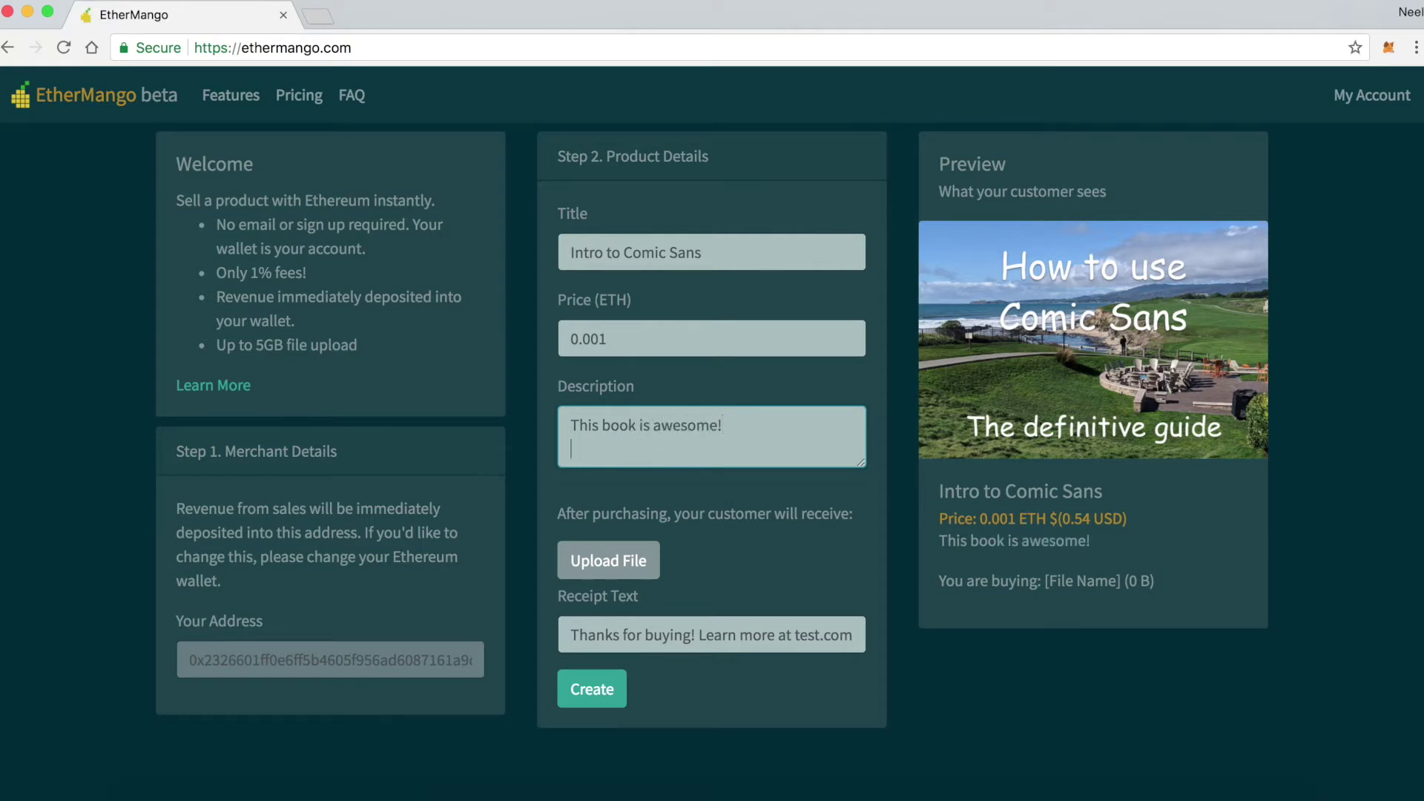
text(* This is)
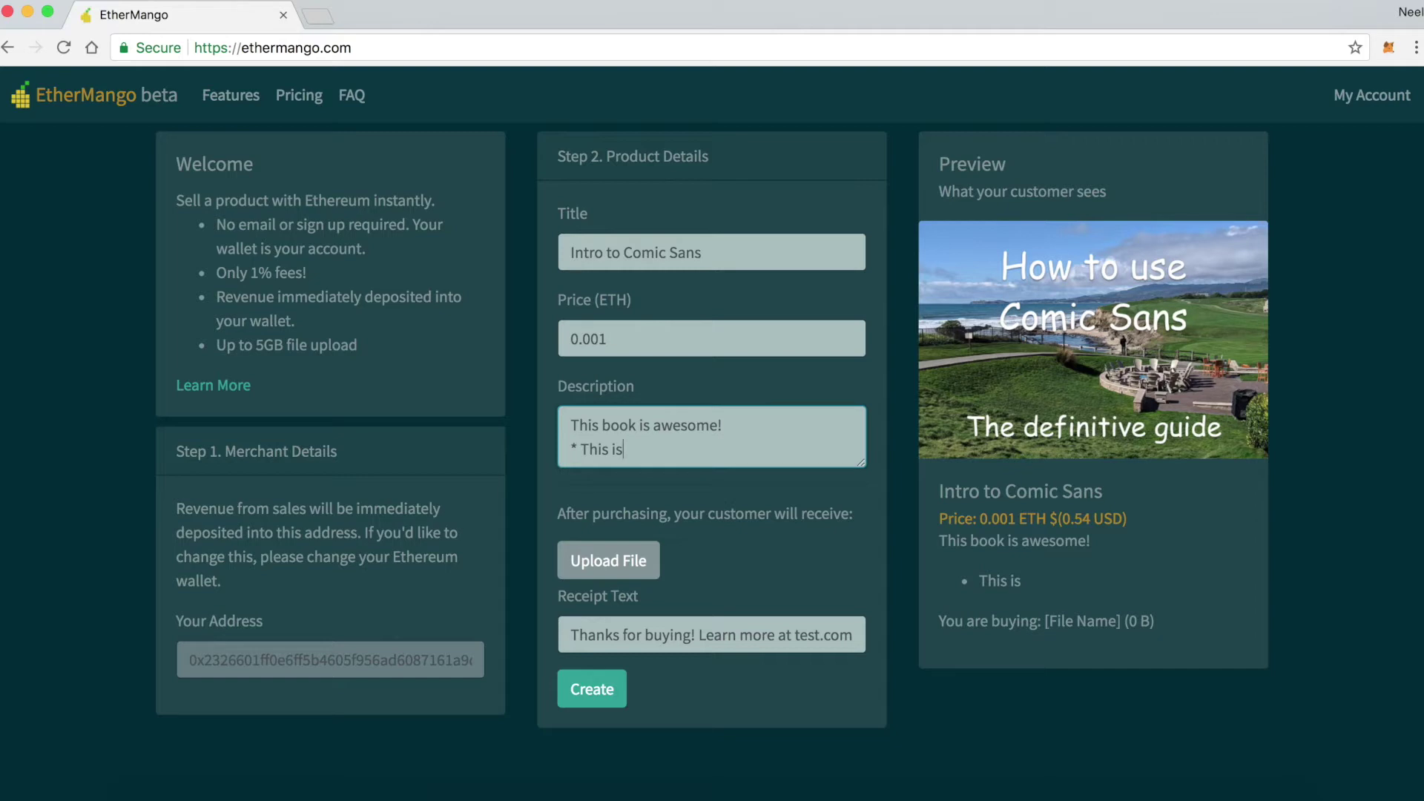
text(a font)
key(Return)
text(* Buy it)
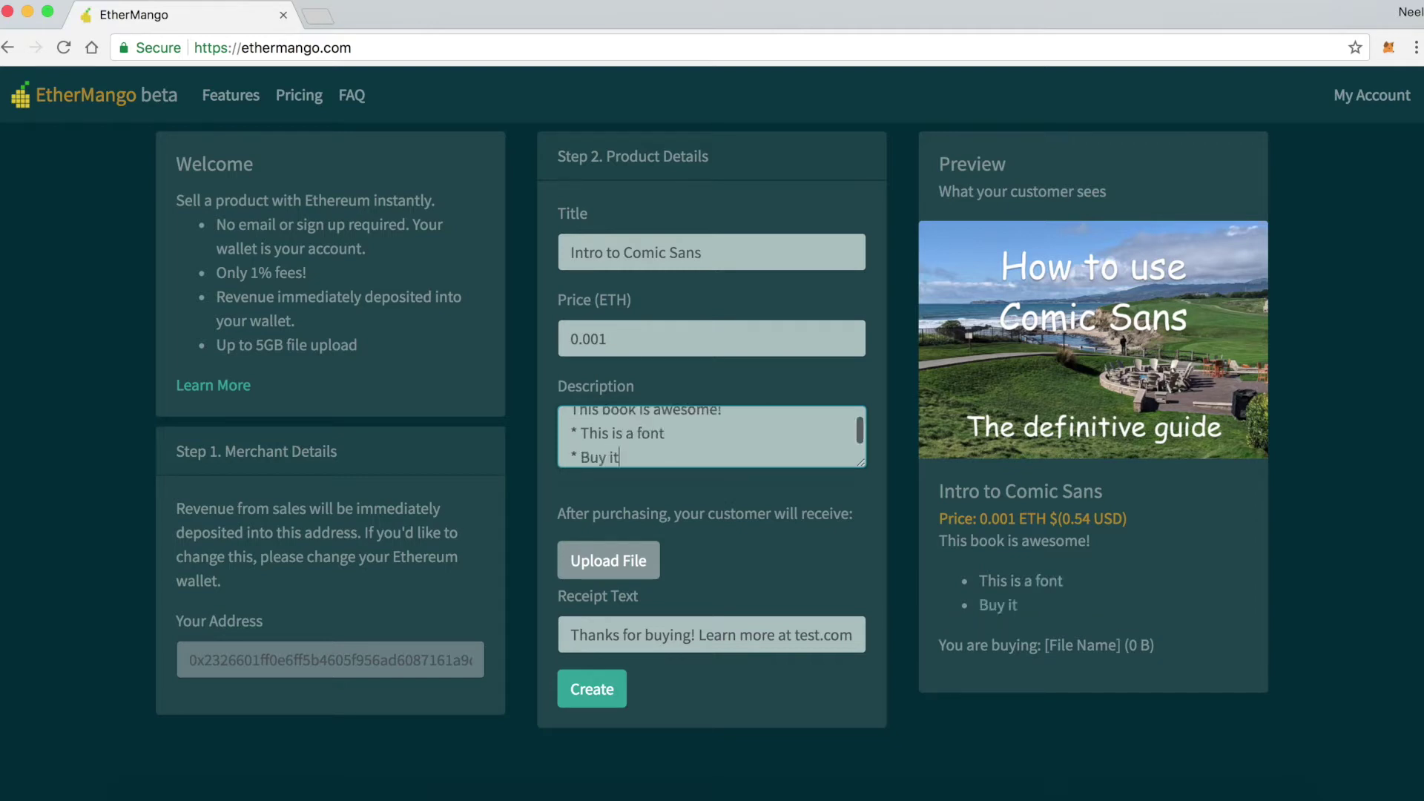
Step: Attach book.pdf as the file customers receive and change the receipt text to "Thanks for buying! Why did you buy this?"
click(608, 561)
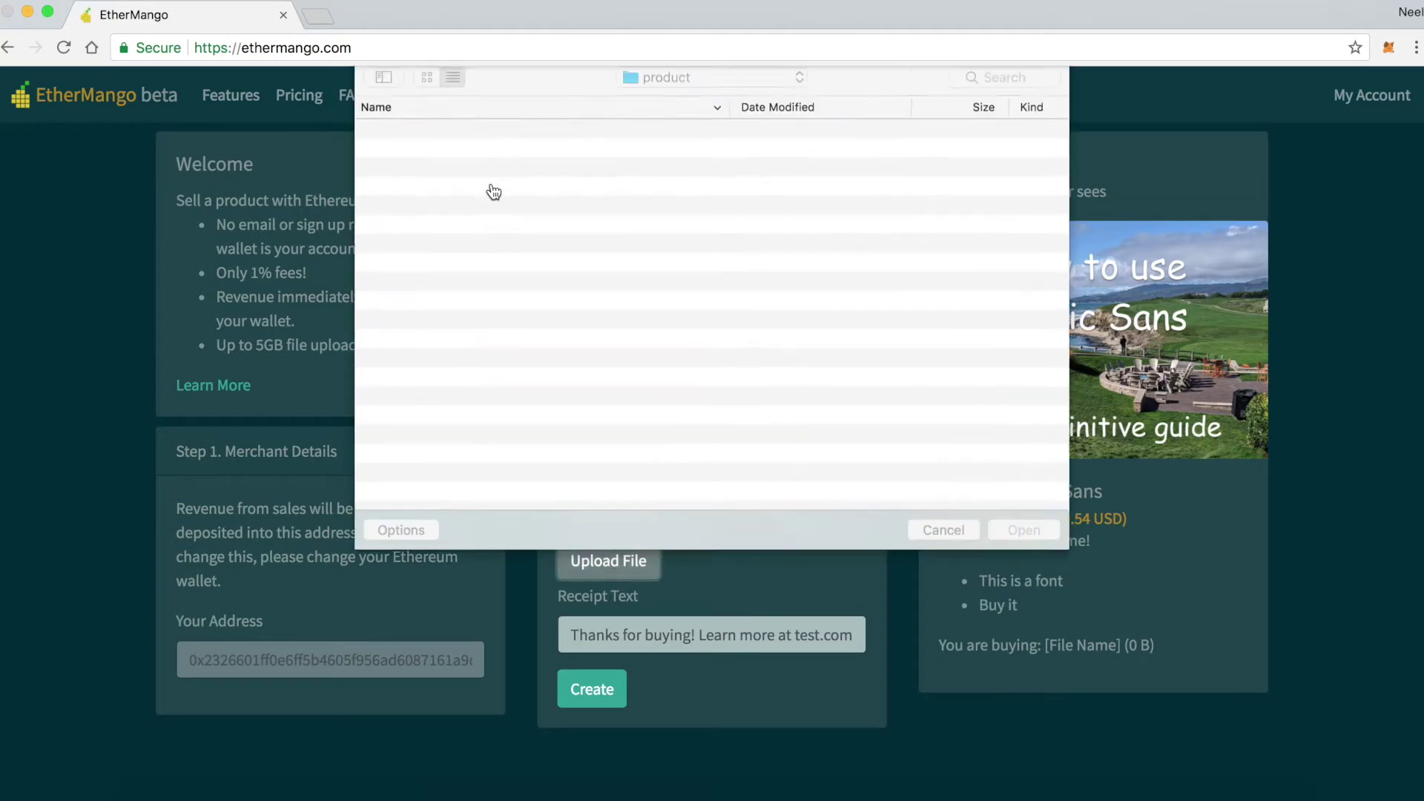
double_click(431, 176)
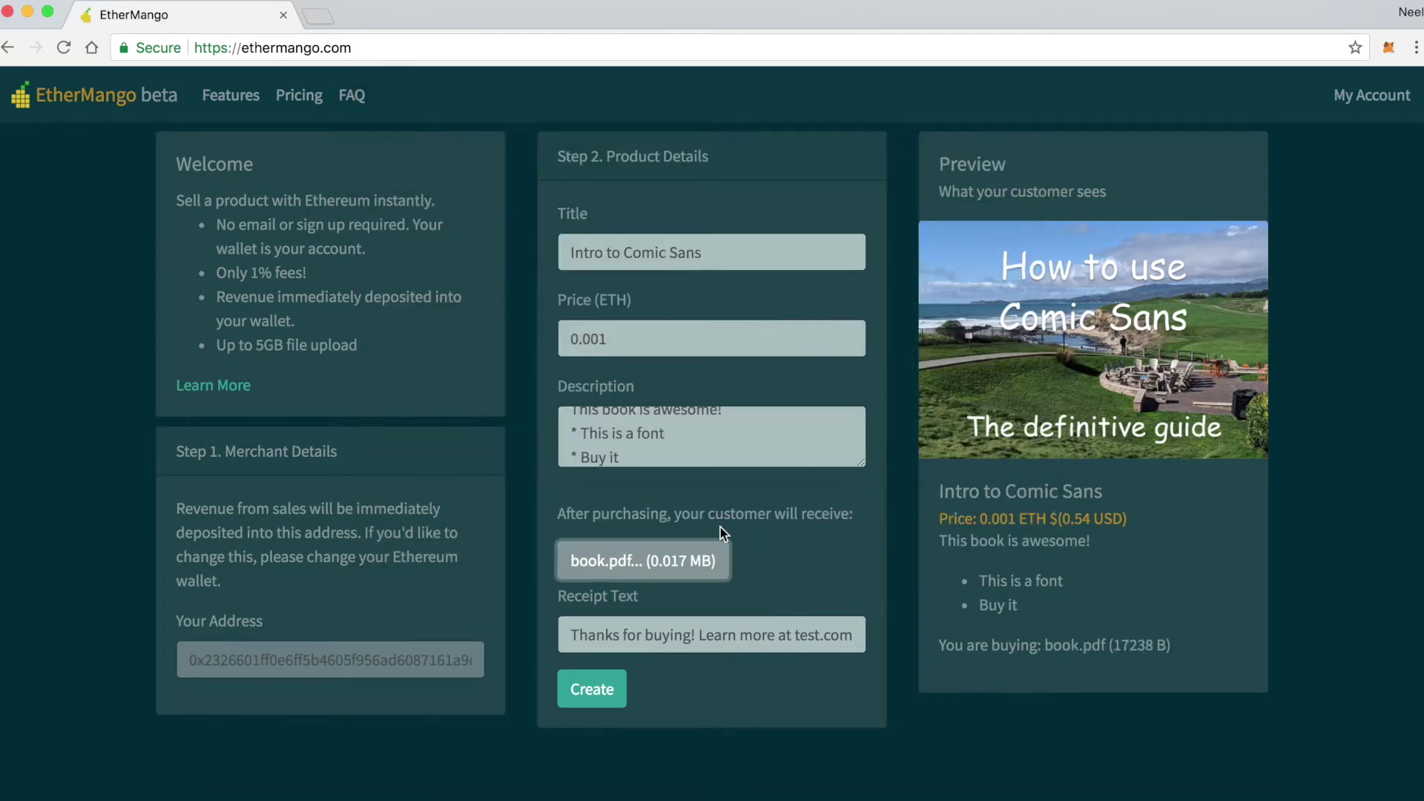
double_click(652, 636)
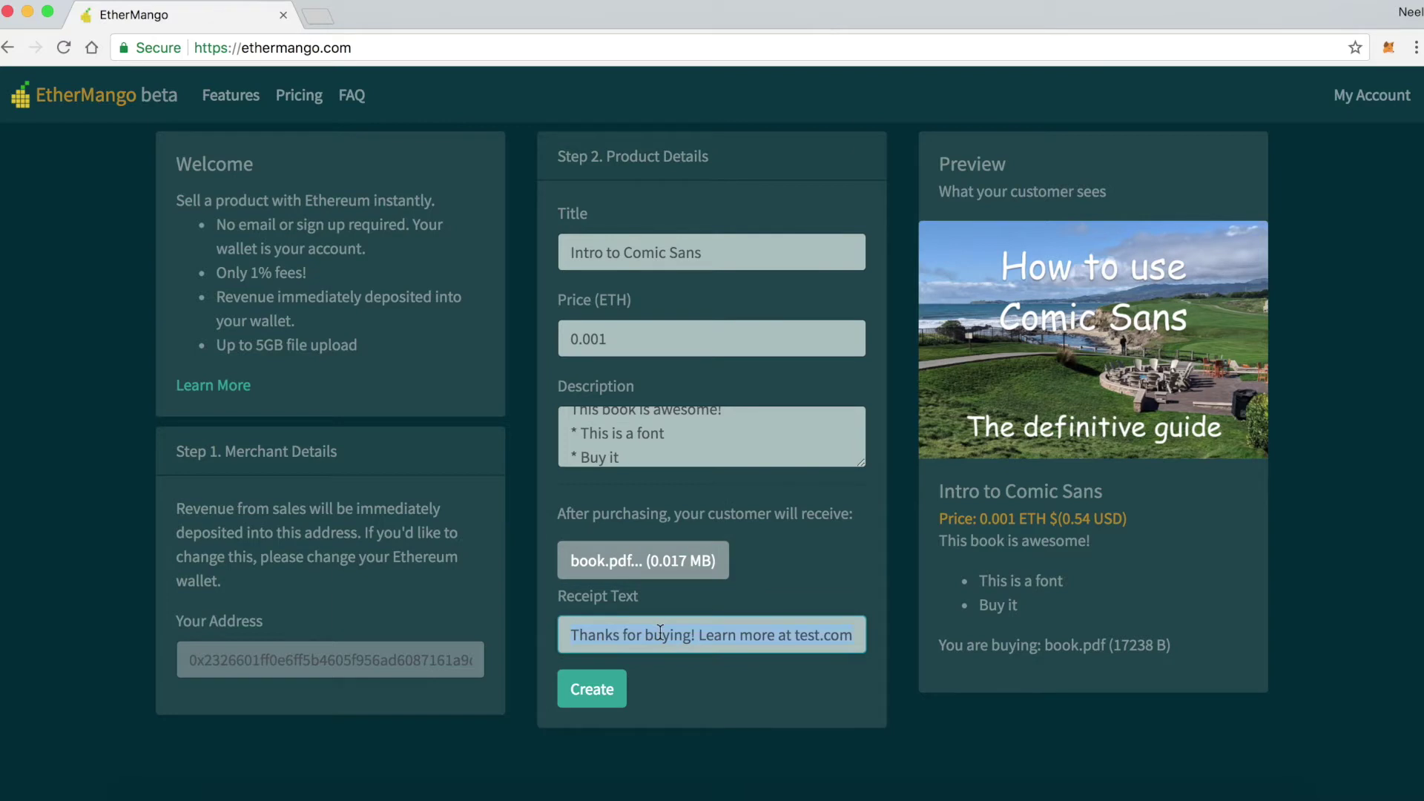
click(728, 634)
click(698, 637)
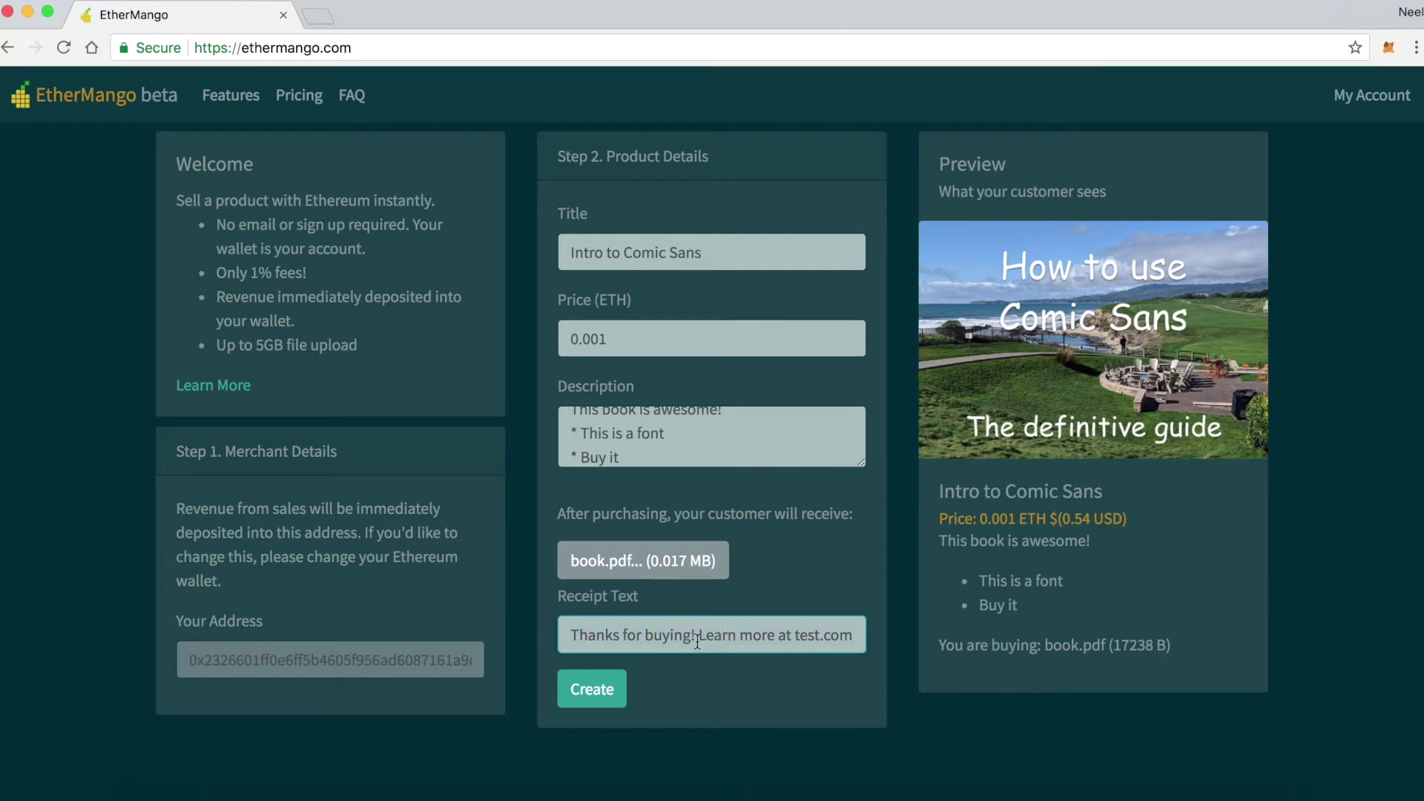
key(shift+End)
key(BackSpace)
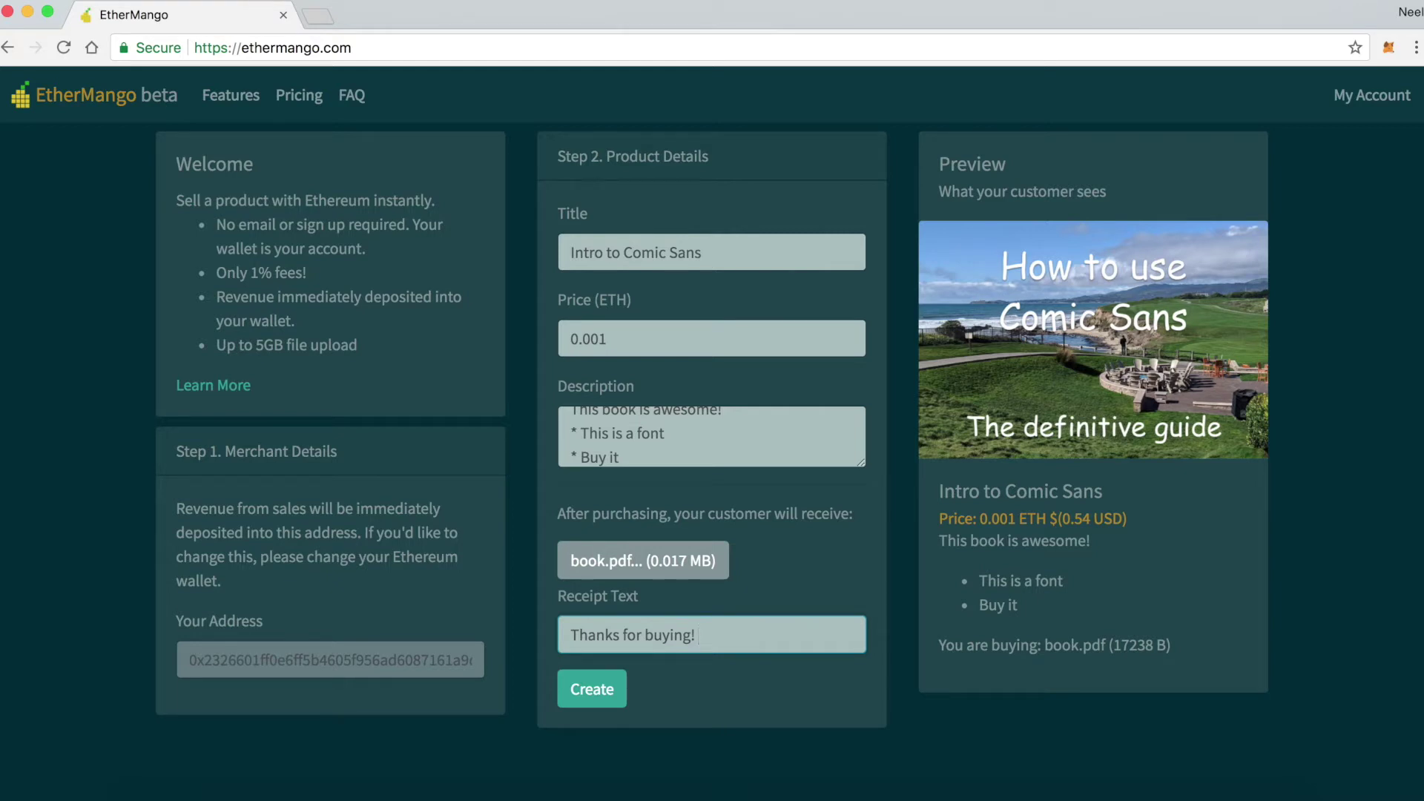
text(Why did you buy this?)
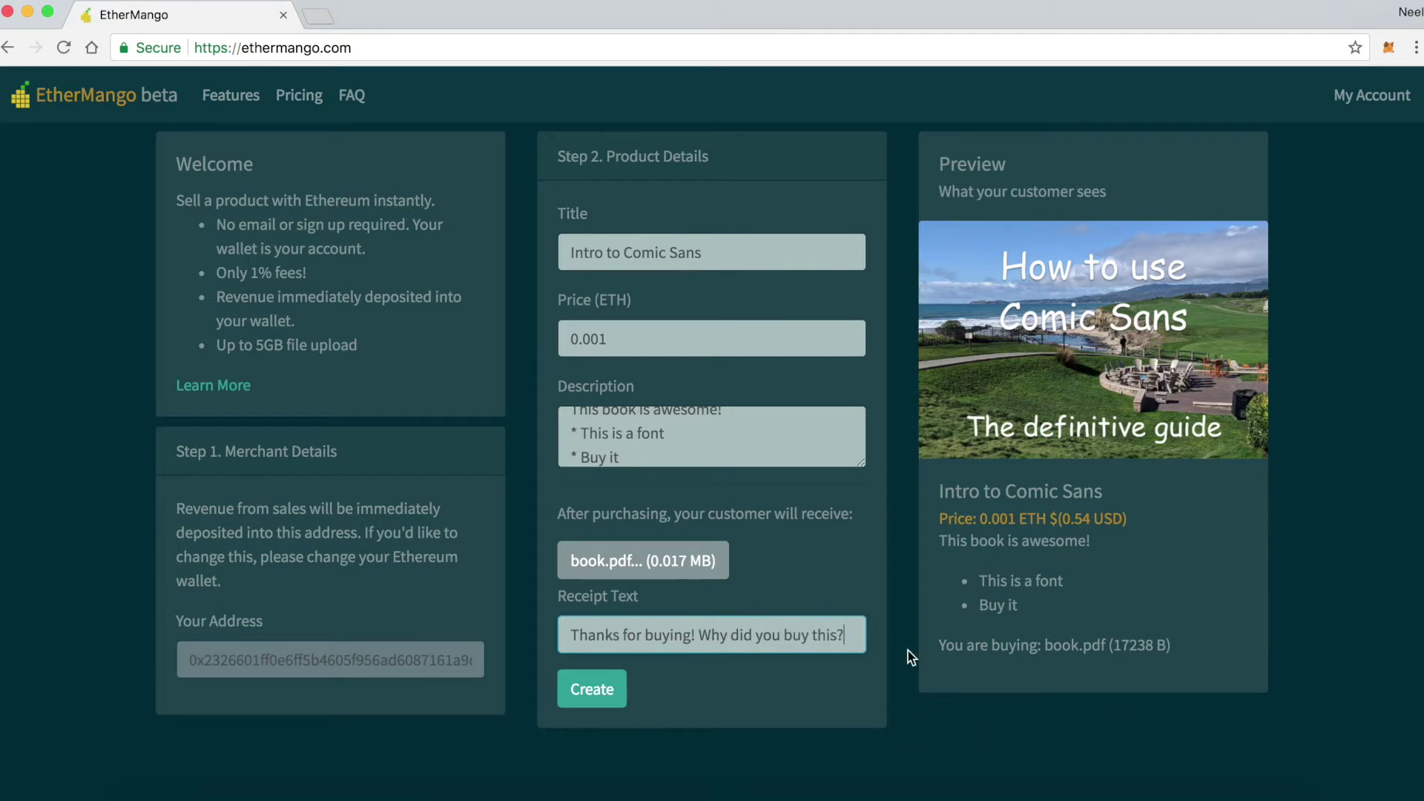
Step: Create the product, signing the login message with the wallet and submitting the transaction with a gas price of 4 GWEI
click(600, 699)
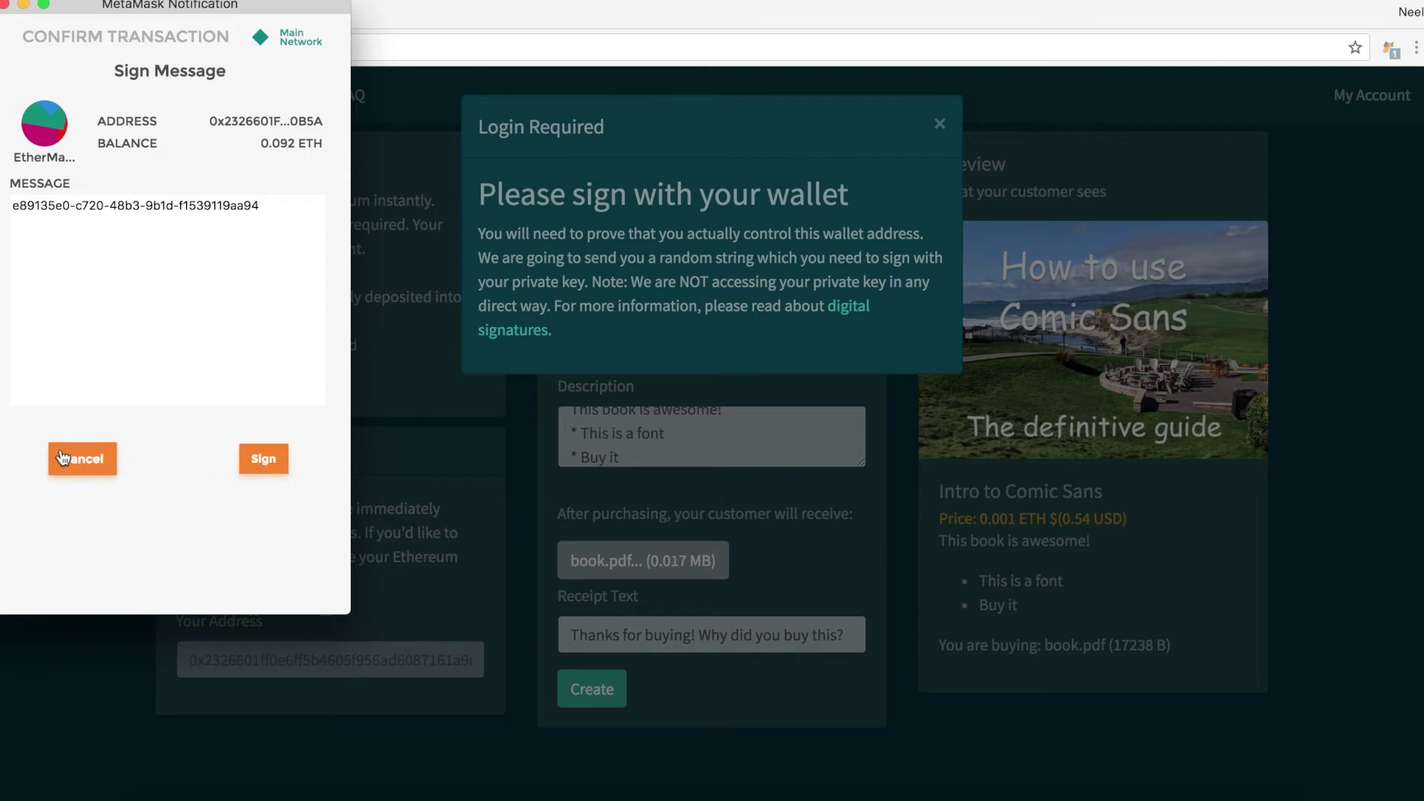
click(266, 466)
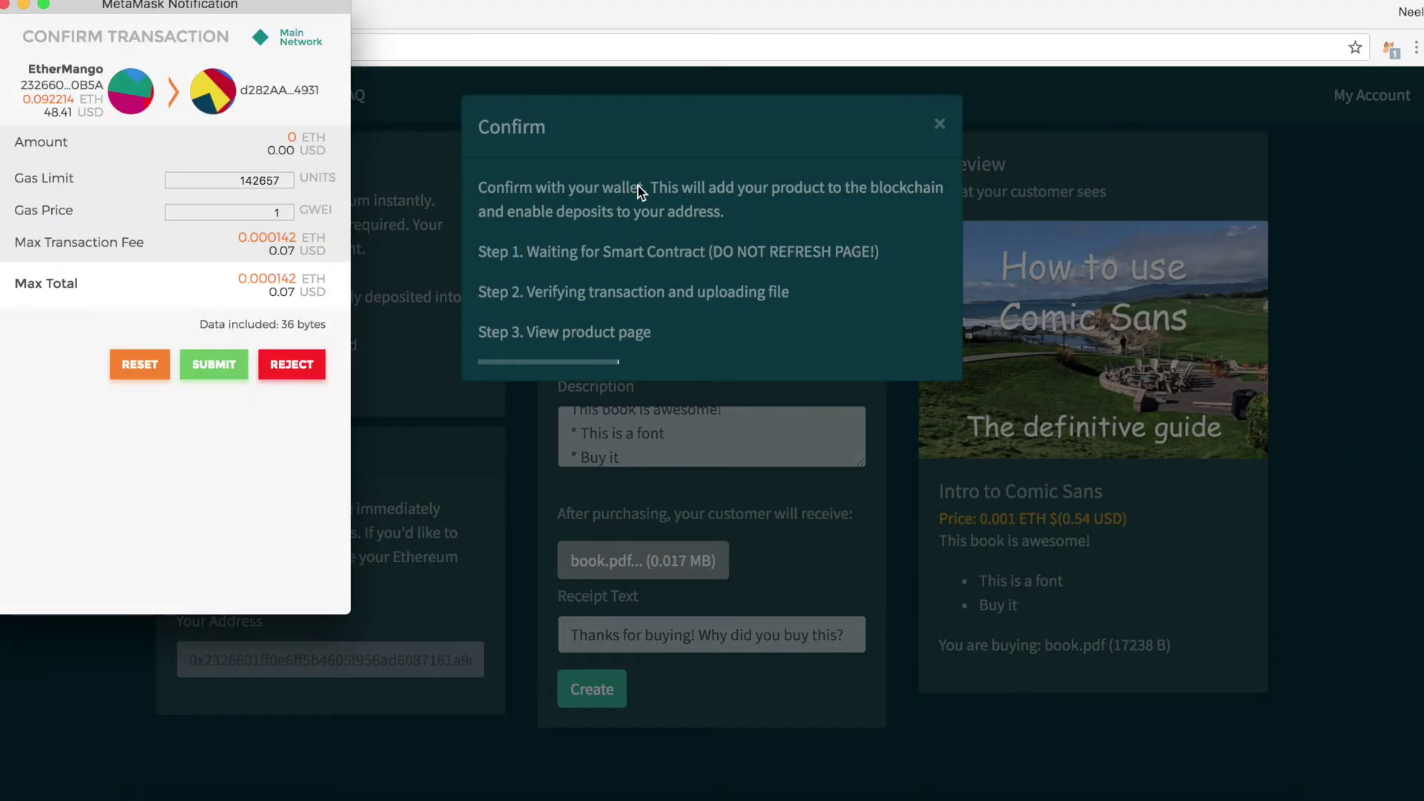
double_click(260, 212)
text(4)
click(225, 380)
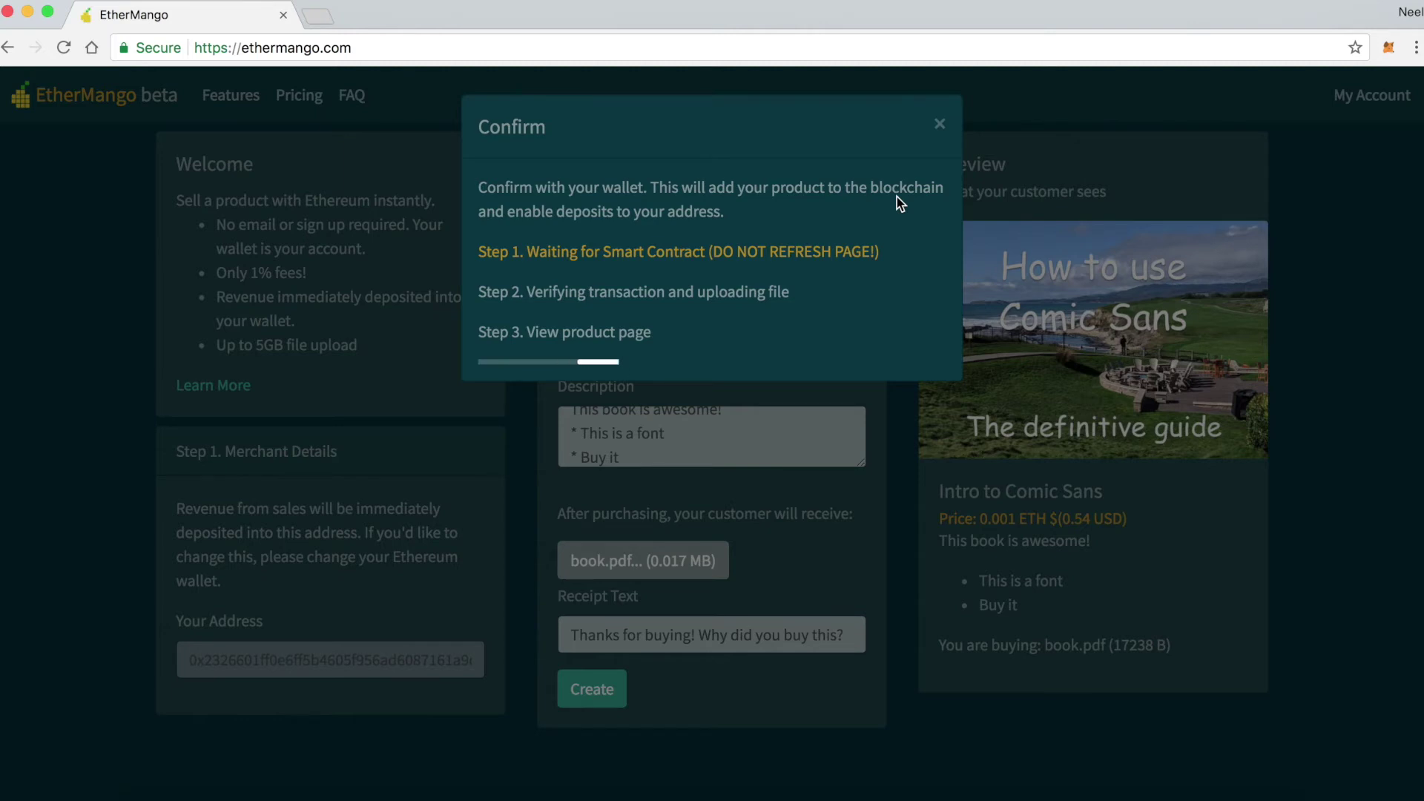
Step: View the product-creation transaction from the wallet history on Etherscan, and return to the EtherMango page
click(1390, 49)
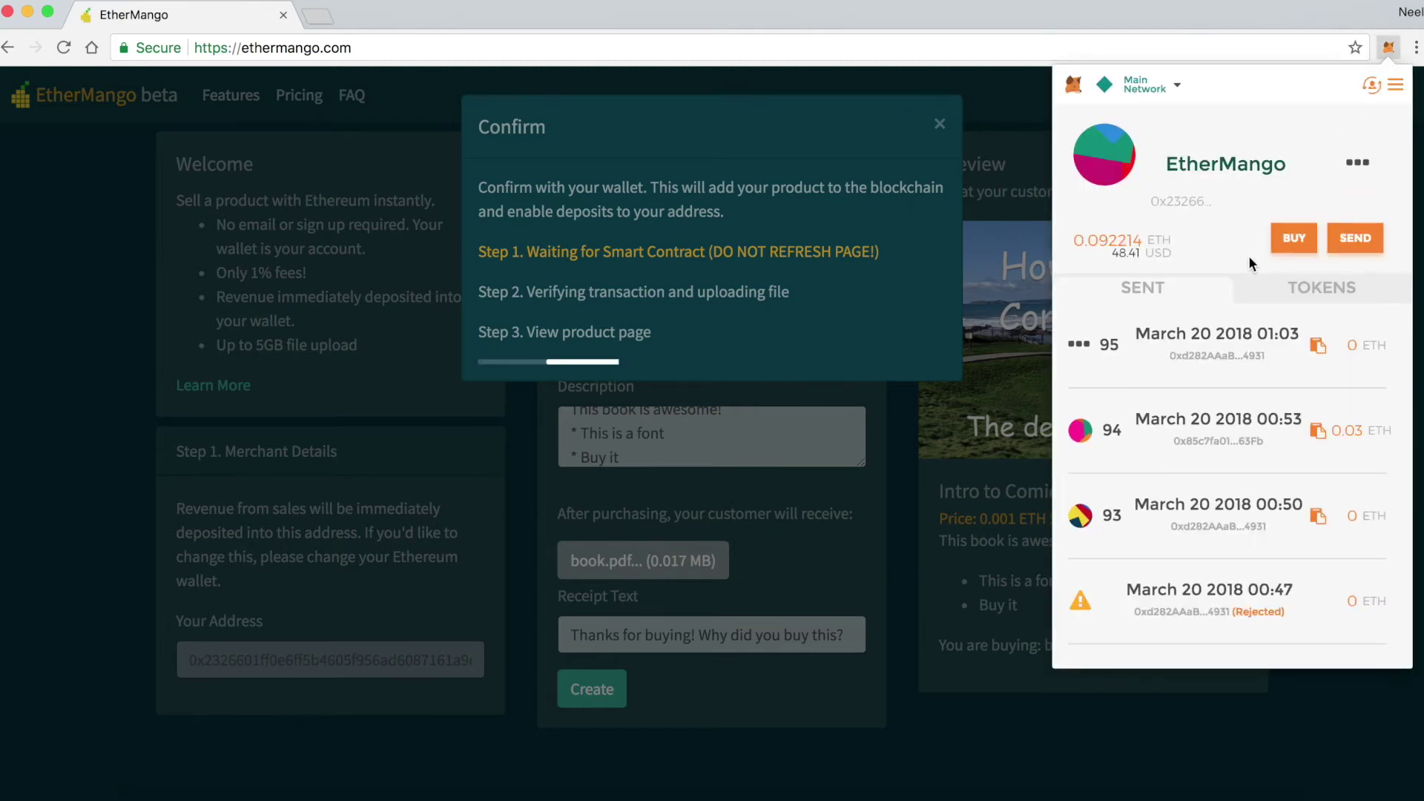
click(1224, 343)
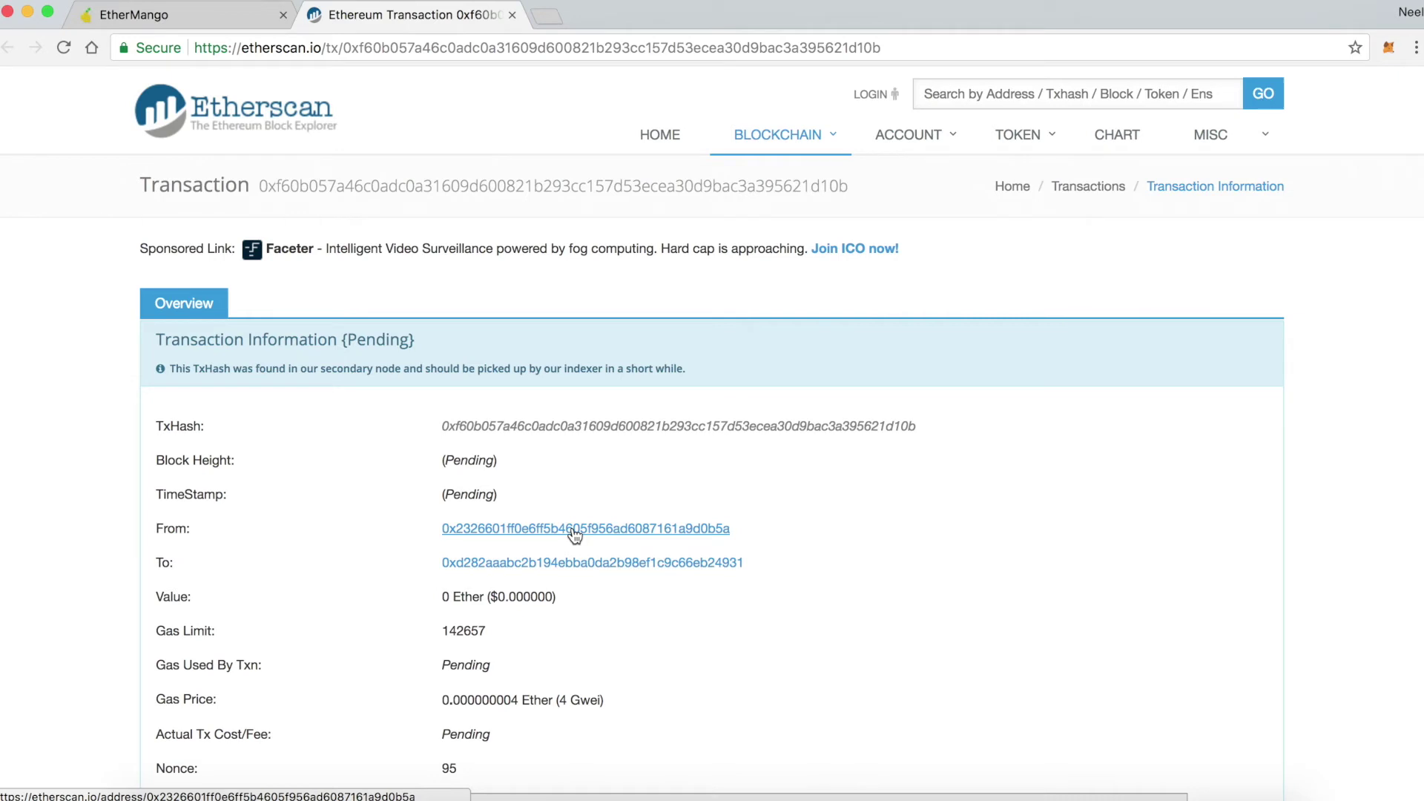
click(211, 16)
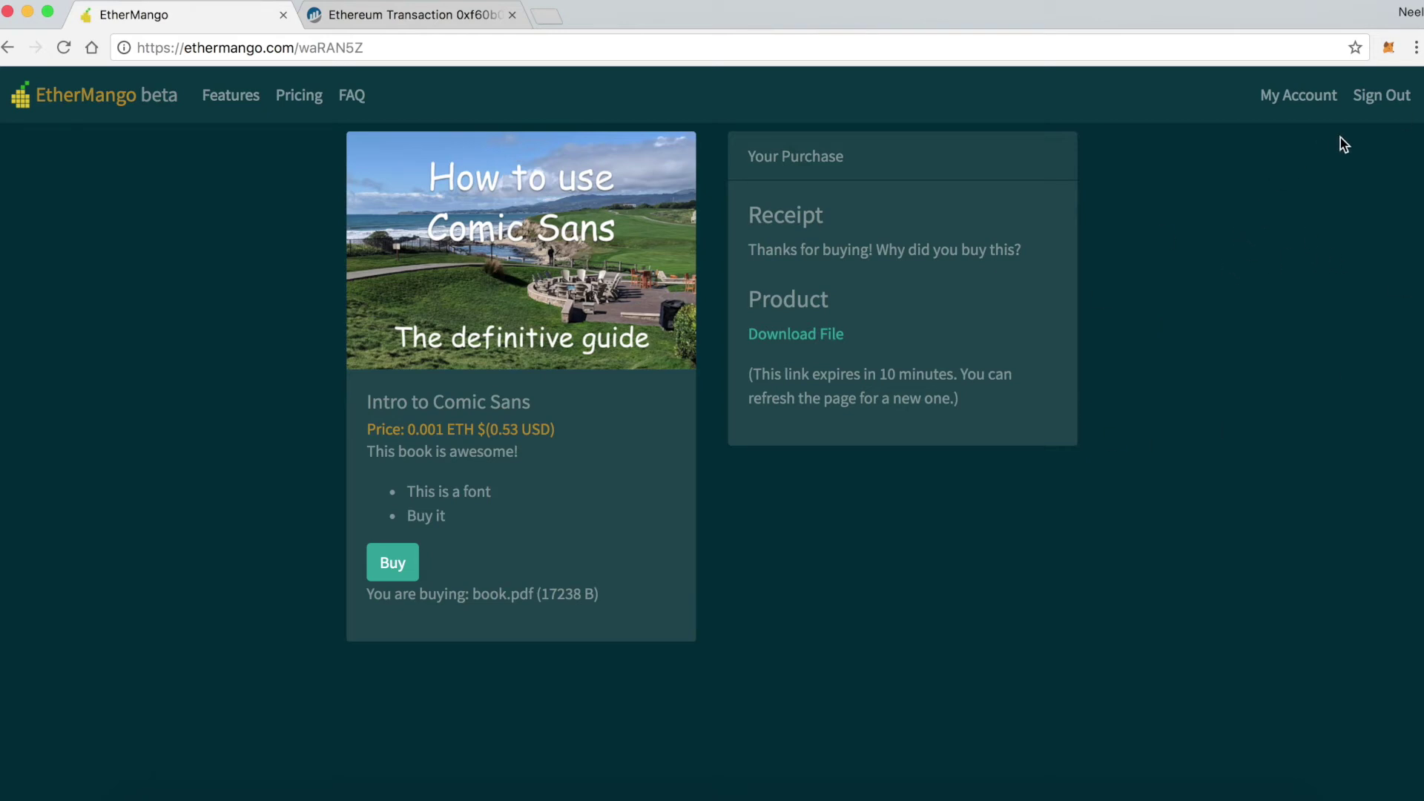
Step: Sign out of the merchant account and switch the MetaMask wallet to the second Buyer account
click(1396, 102)
click(1389, 49)
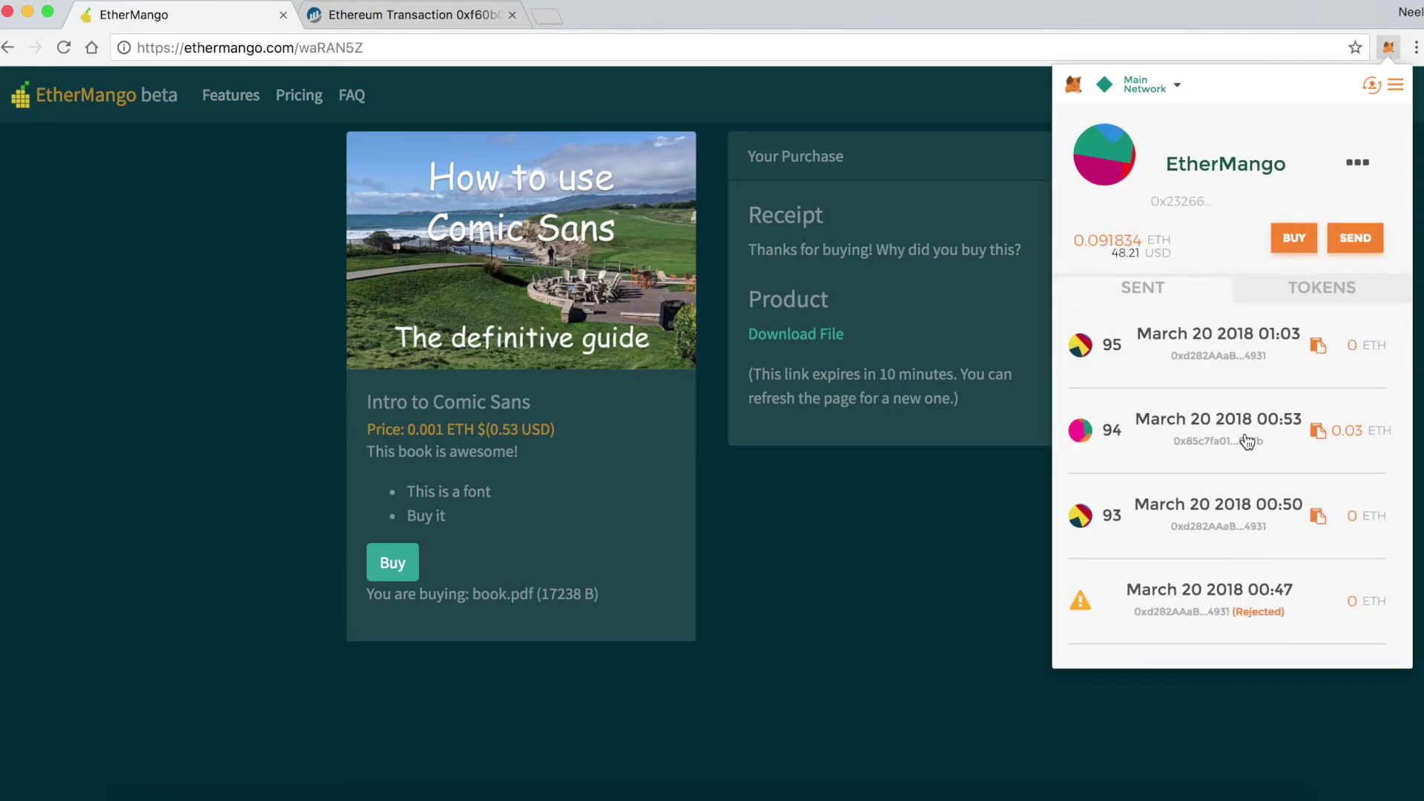
click(1374, 89)
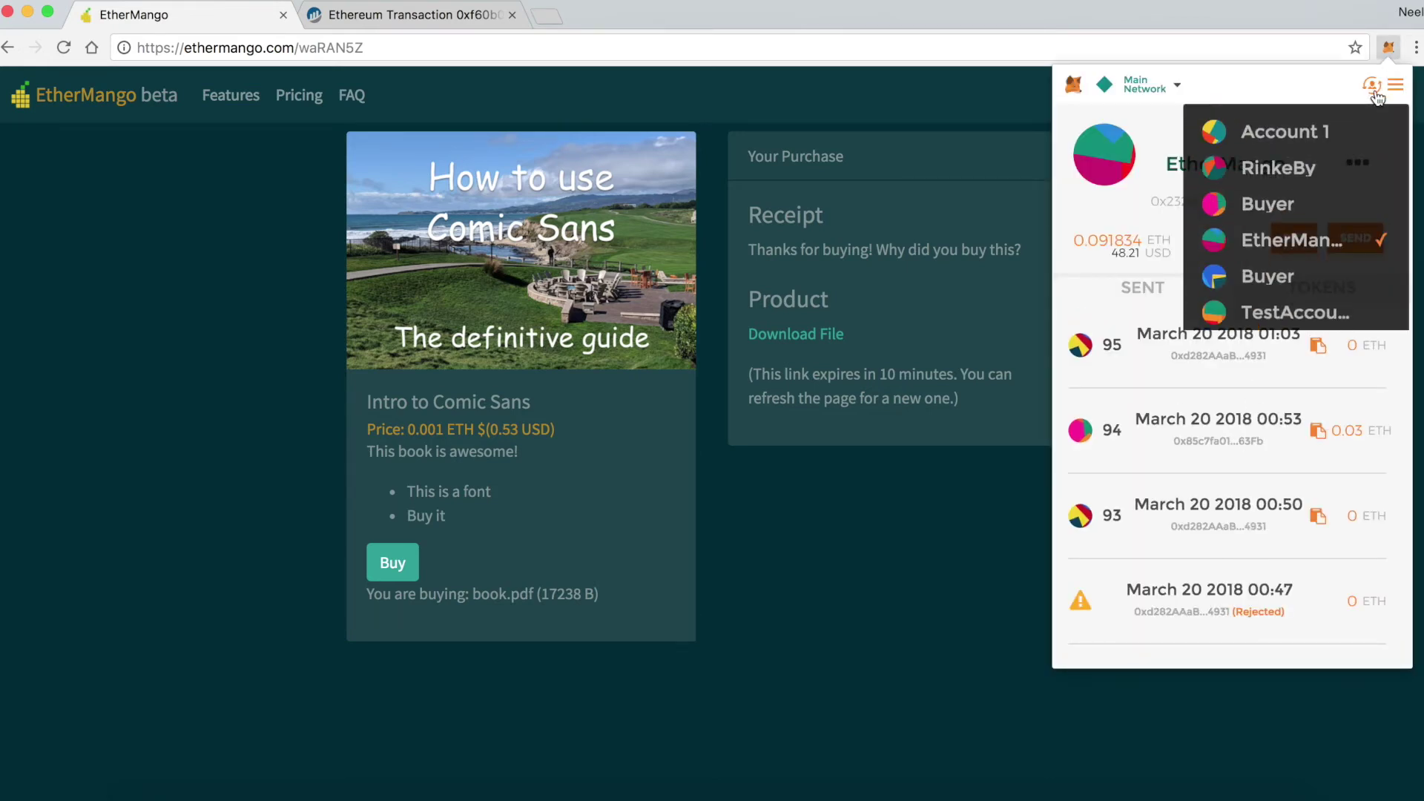
click(1273, 278)
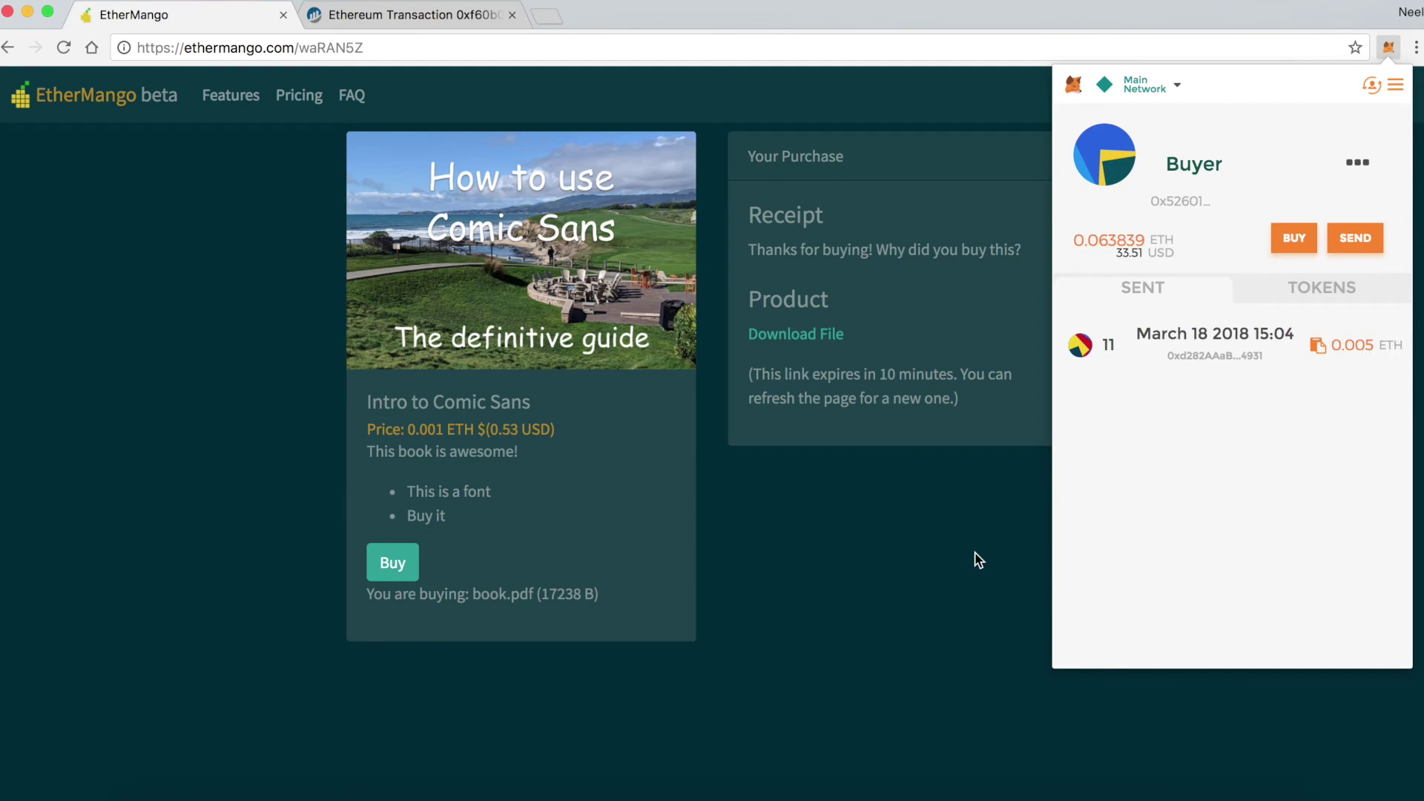
click(978, 561)
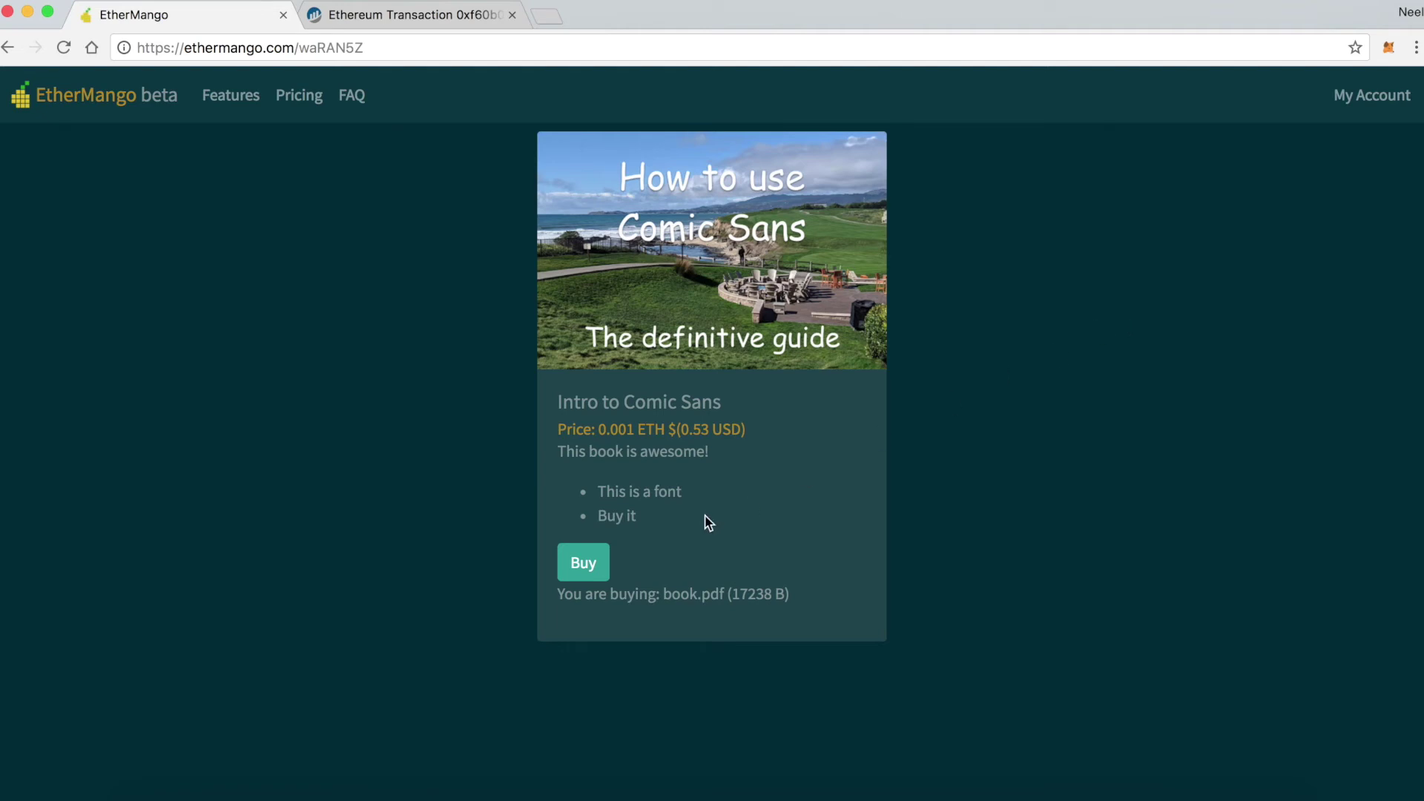
Step: Buy the Intro to Comic Sans product, signing the wallet message and submitting the payment with a gas price of 4 GWEI
click(583, 565)
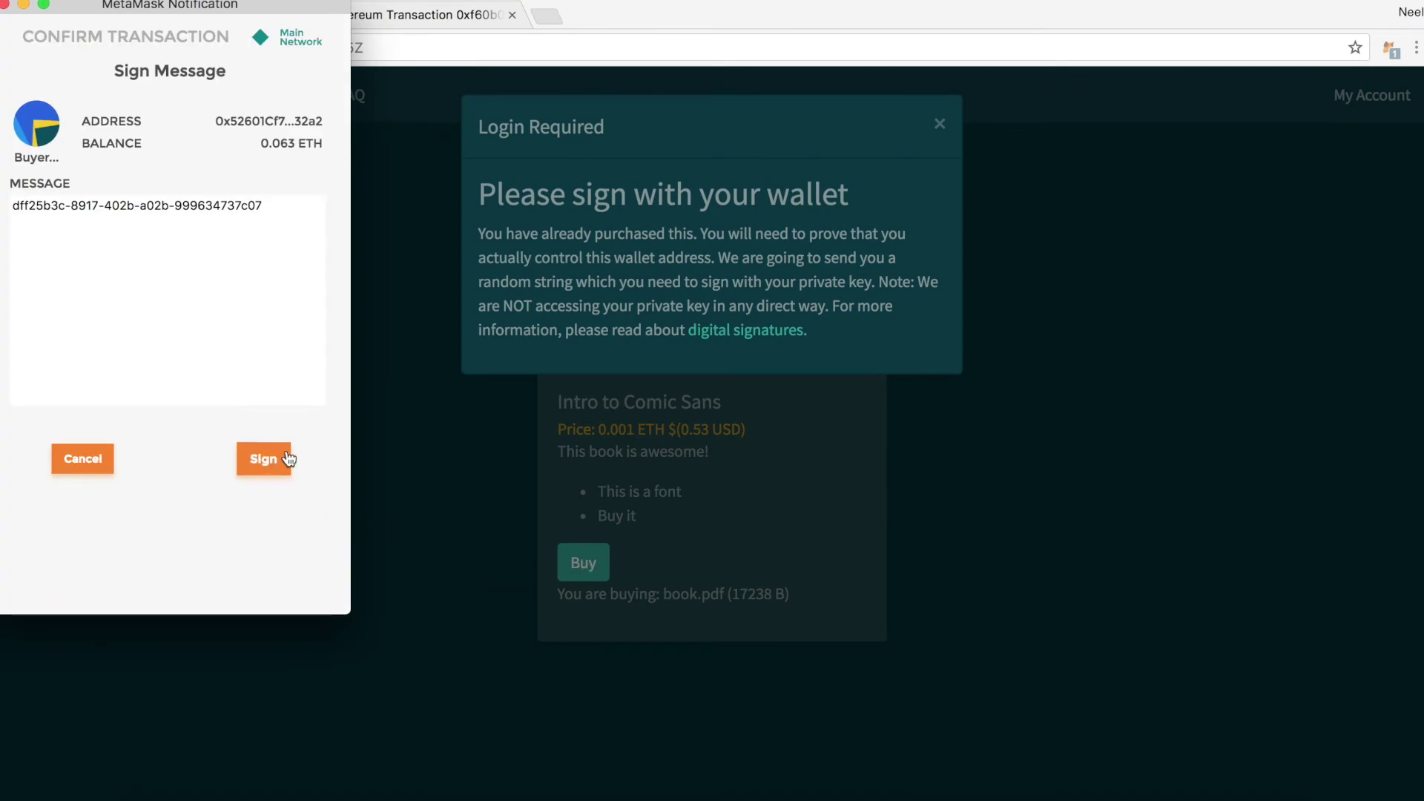
click(261, 463)
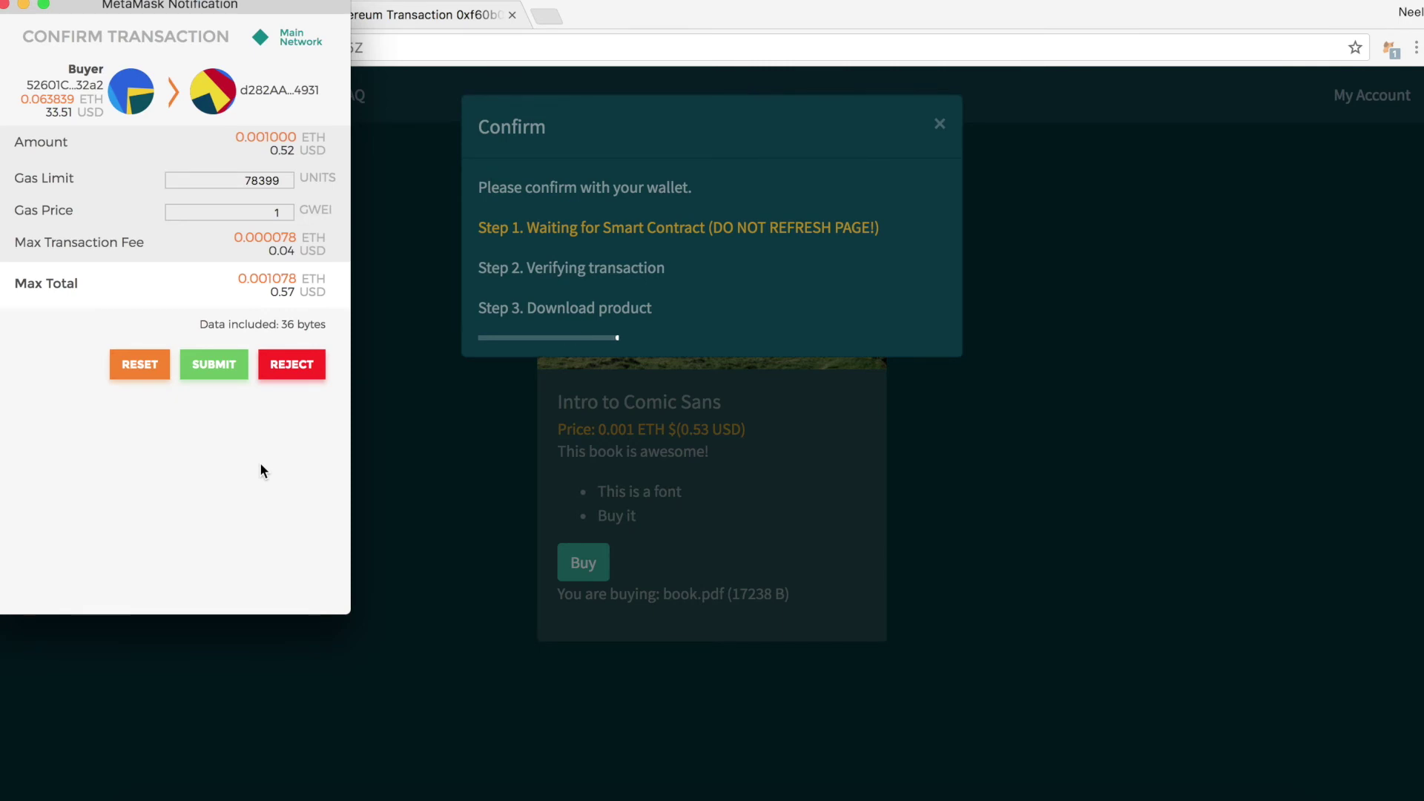
double_click(272, 213)
text(4)
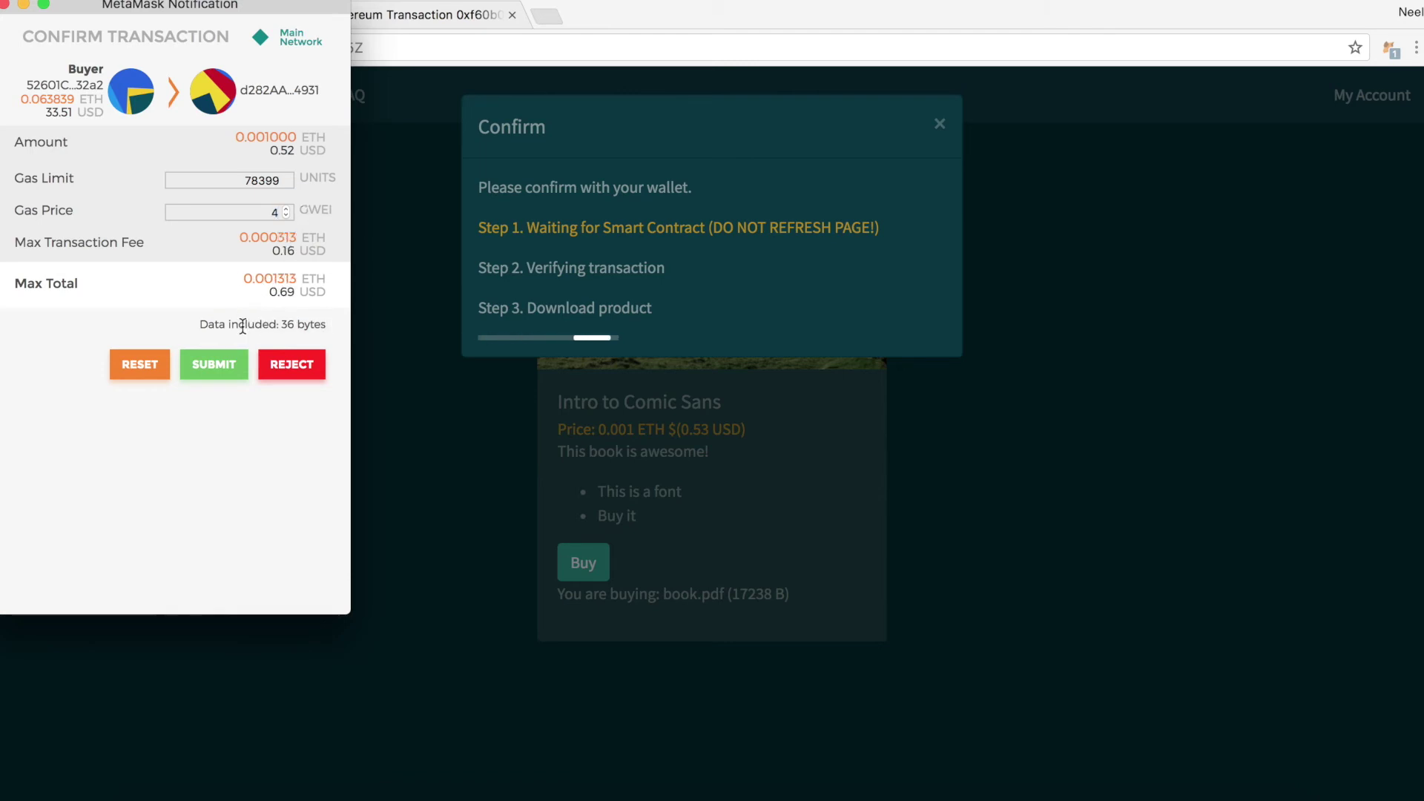
click(213, 366)
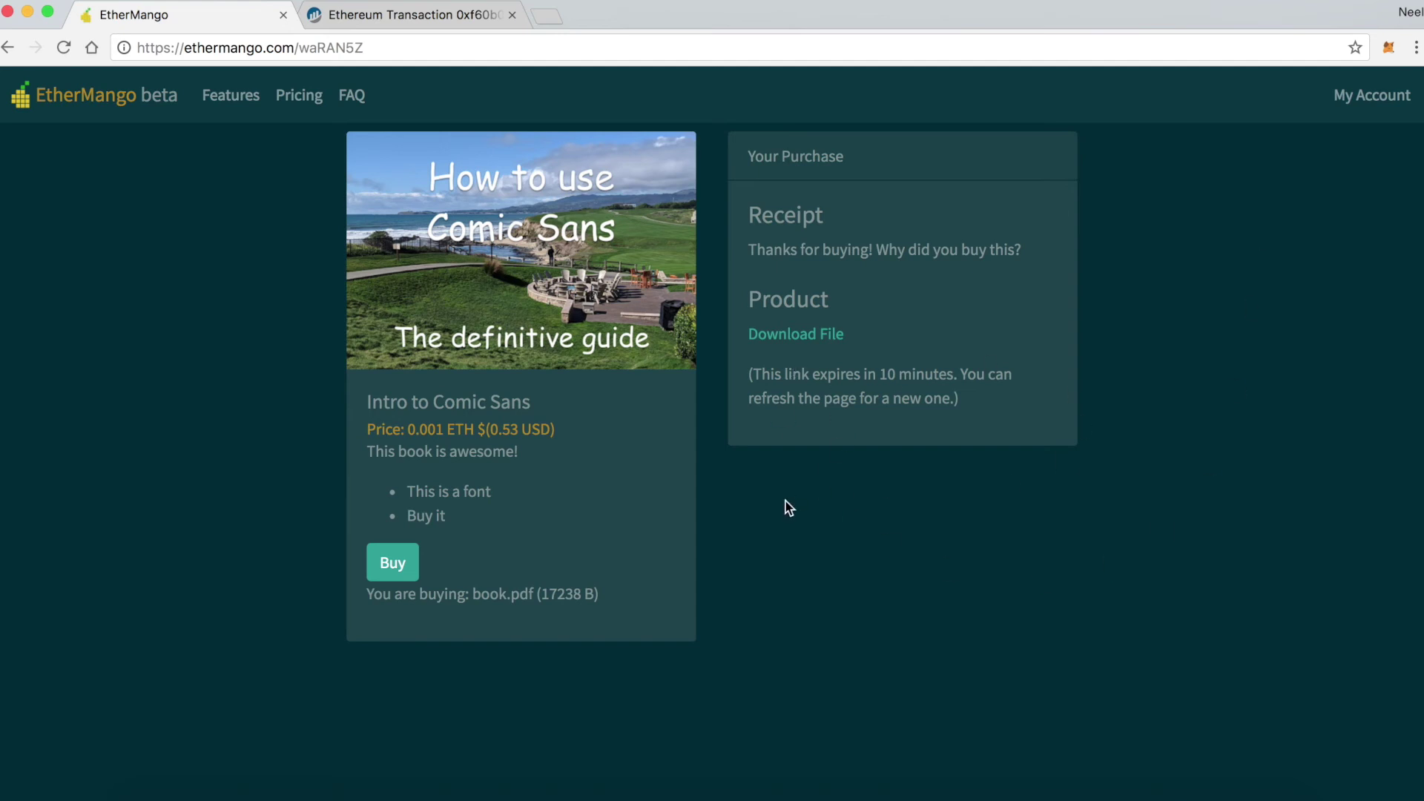
Step: Download the purchased book.pdf into the downloads folder and open it
click(786, 339)
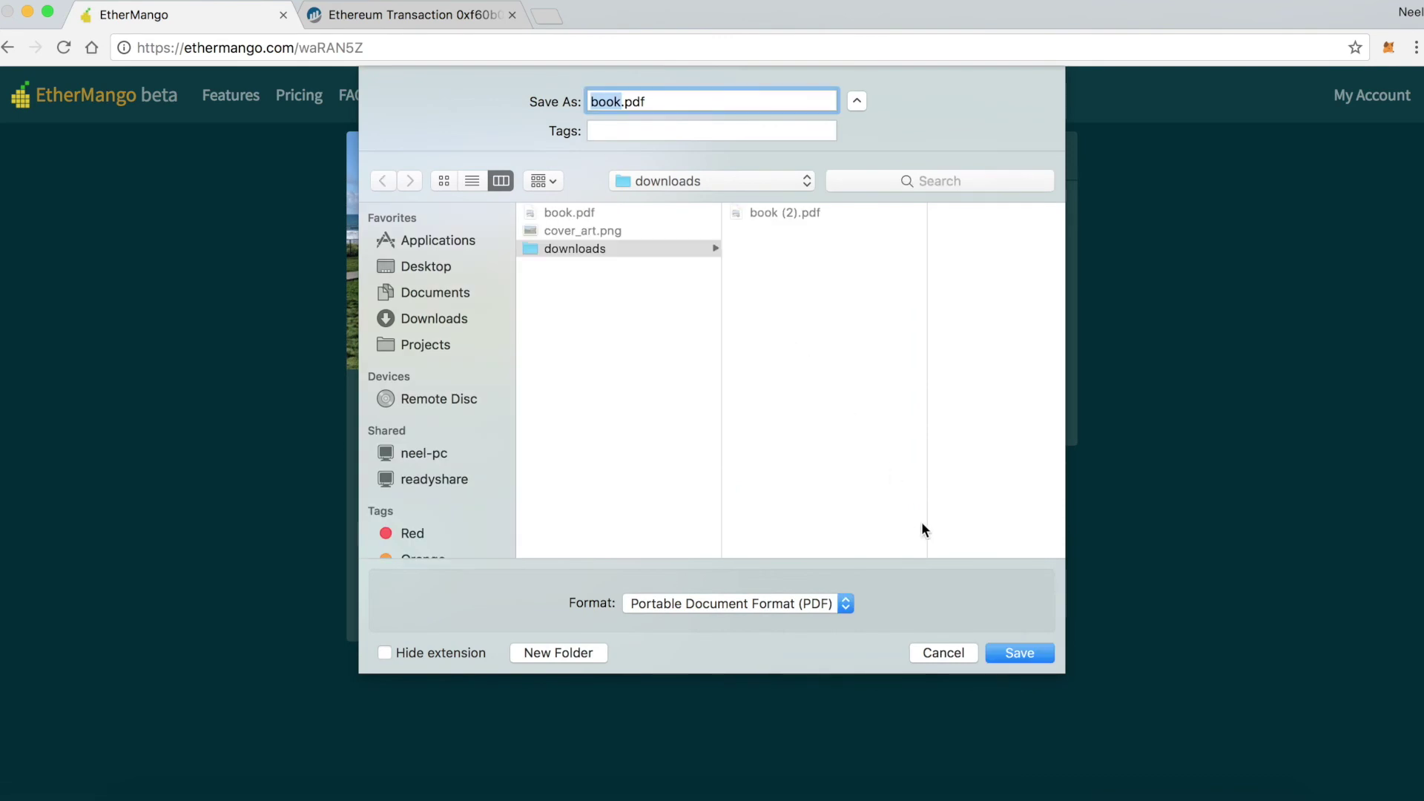
click(1013, 660)
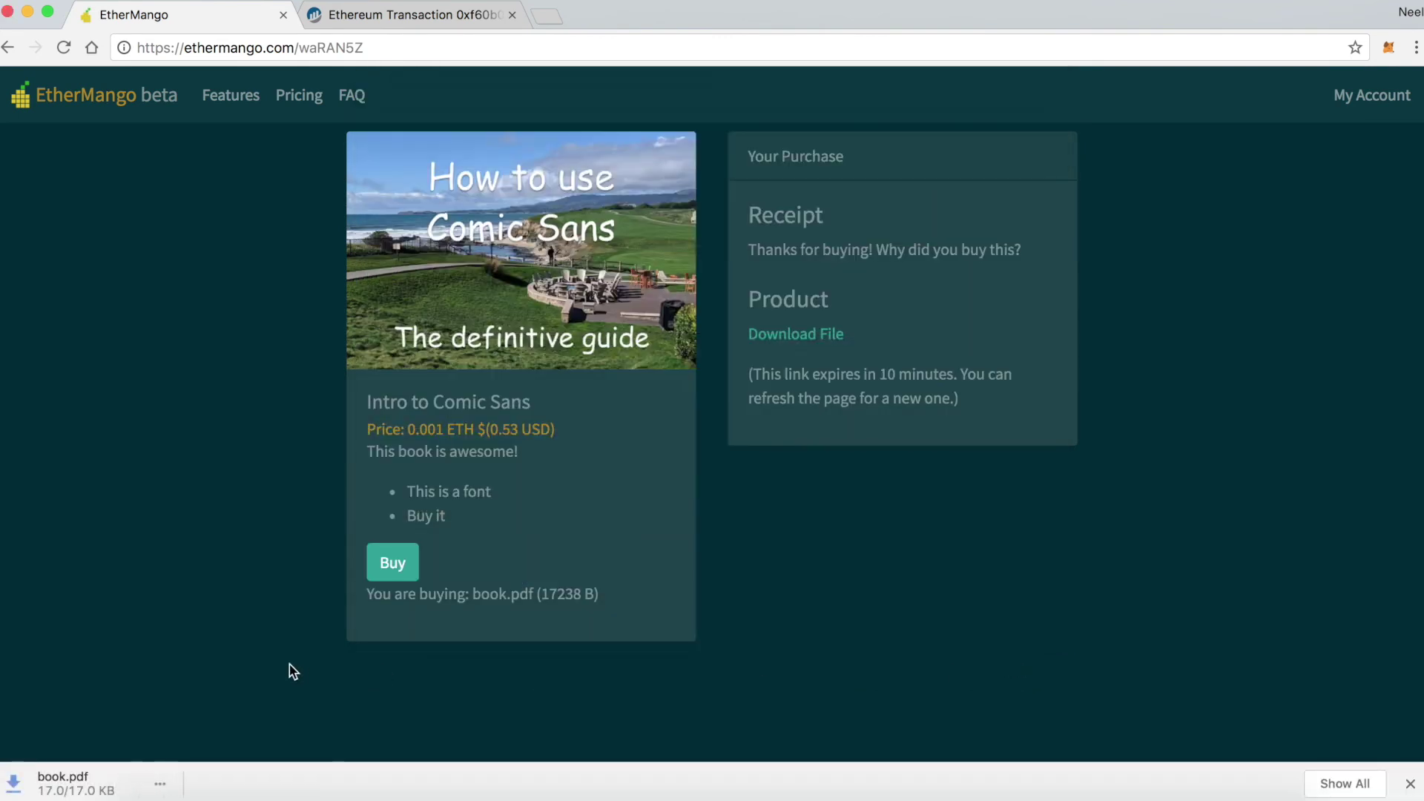
click(126, 782)
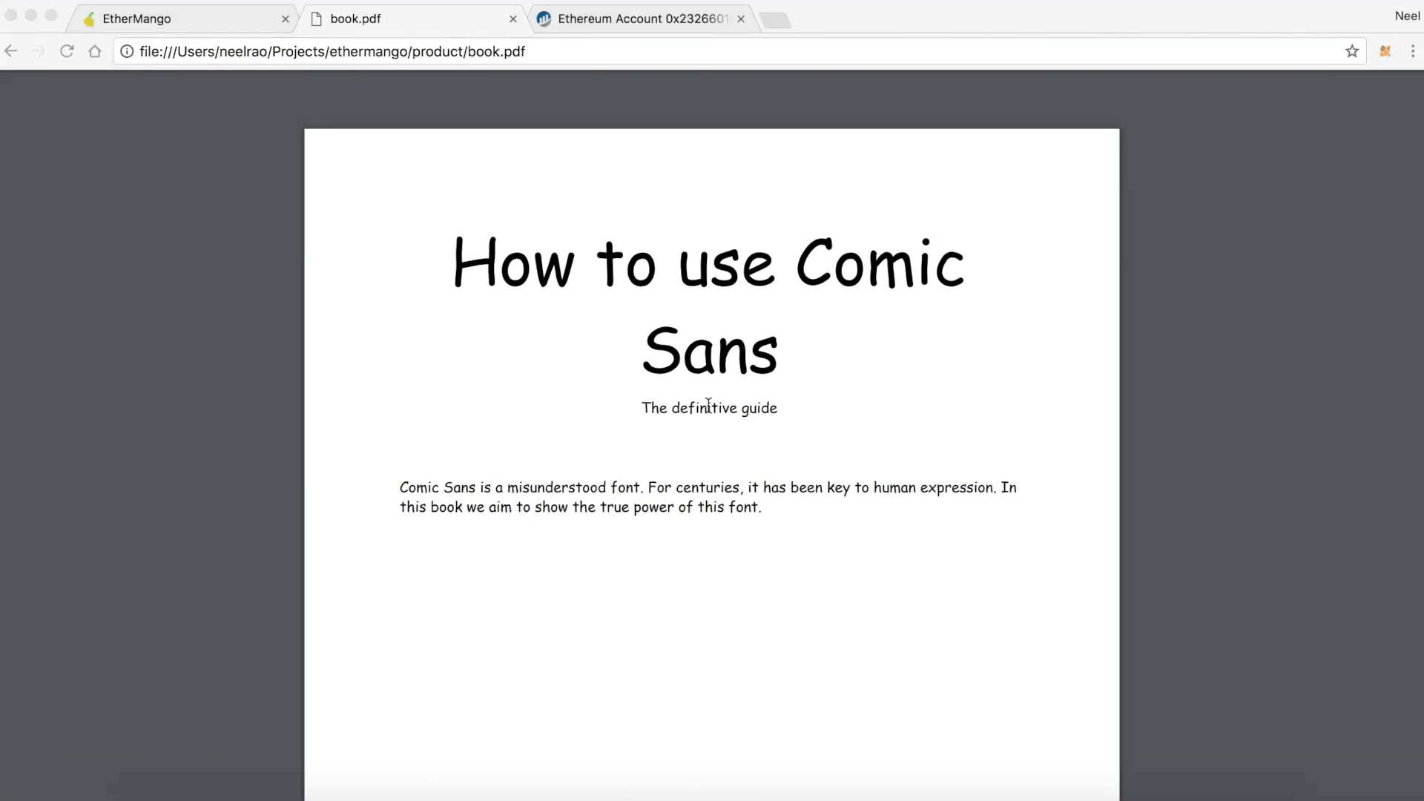
Step: Return to EtherMango, view the buyer account's purchases, and reopen the purchased Intro to Comic Sans product page
click(205, 27)
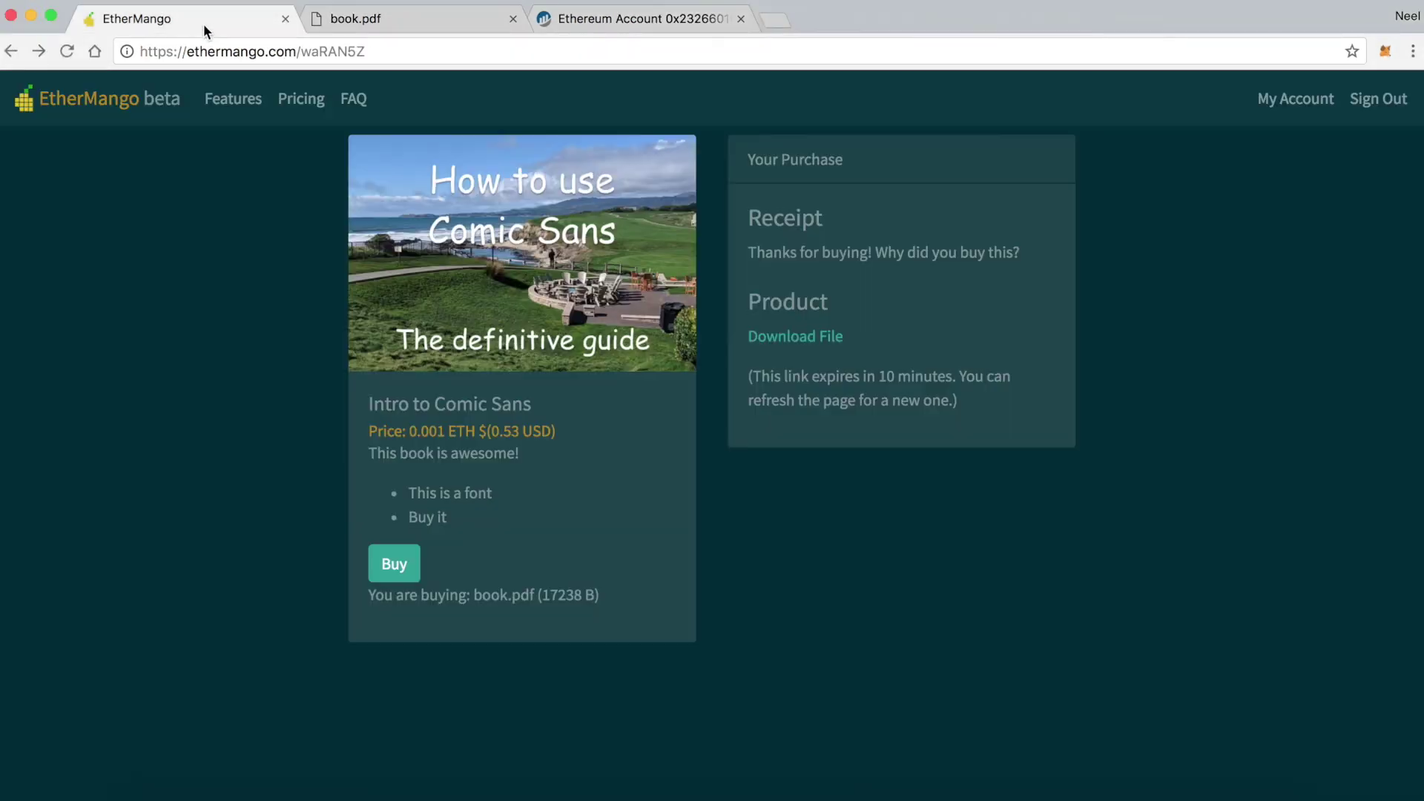
click(1274, 104)
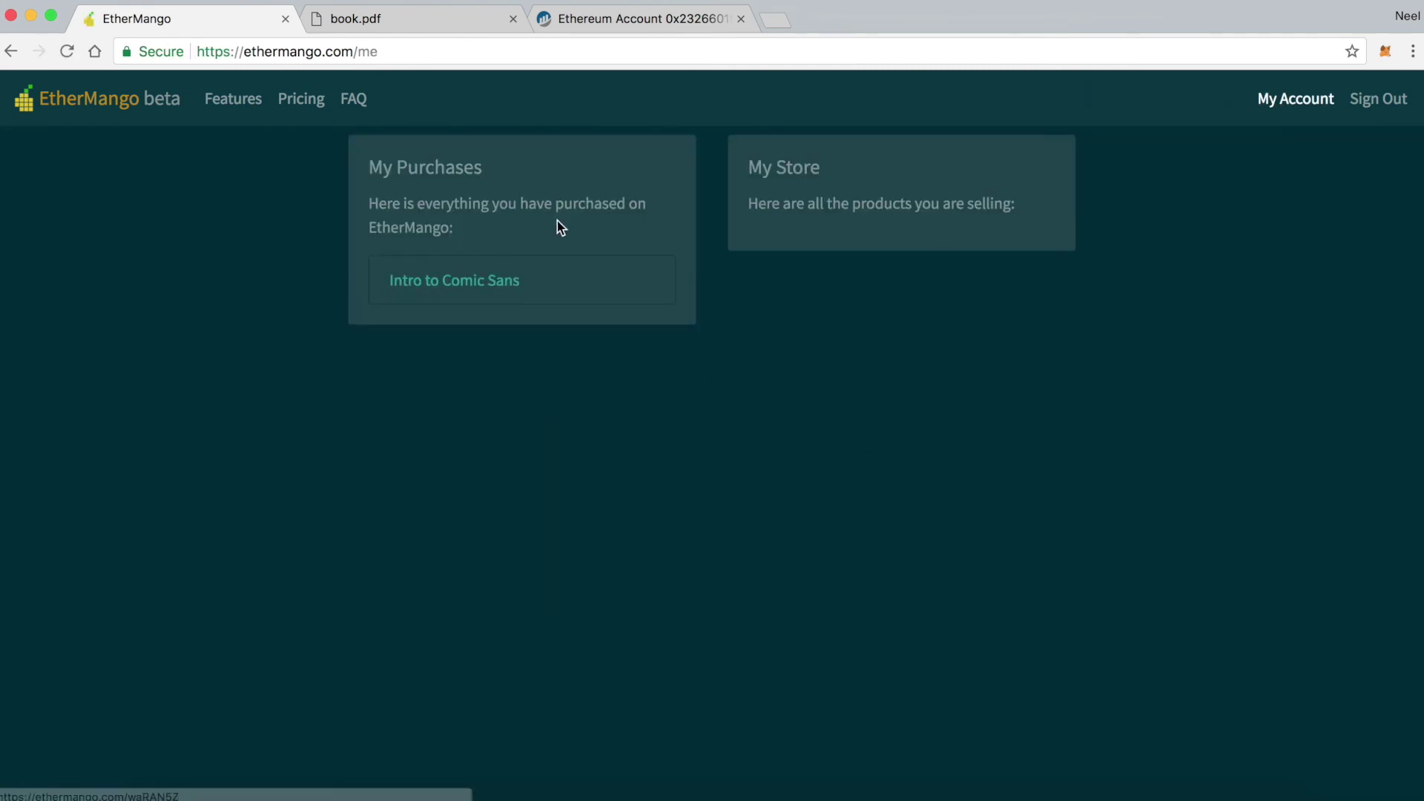
click(473, 294)
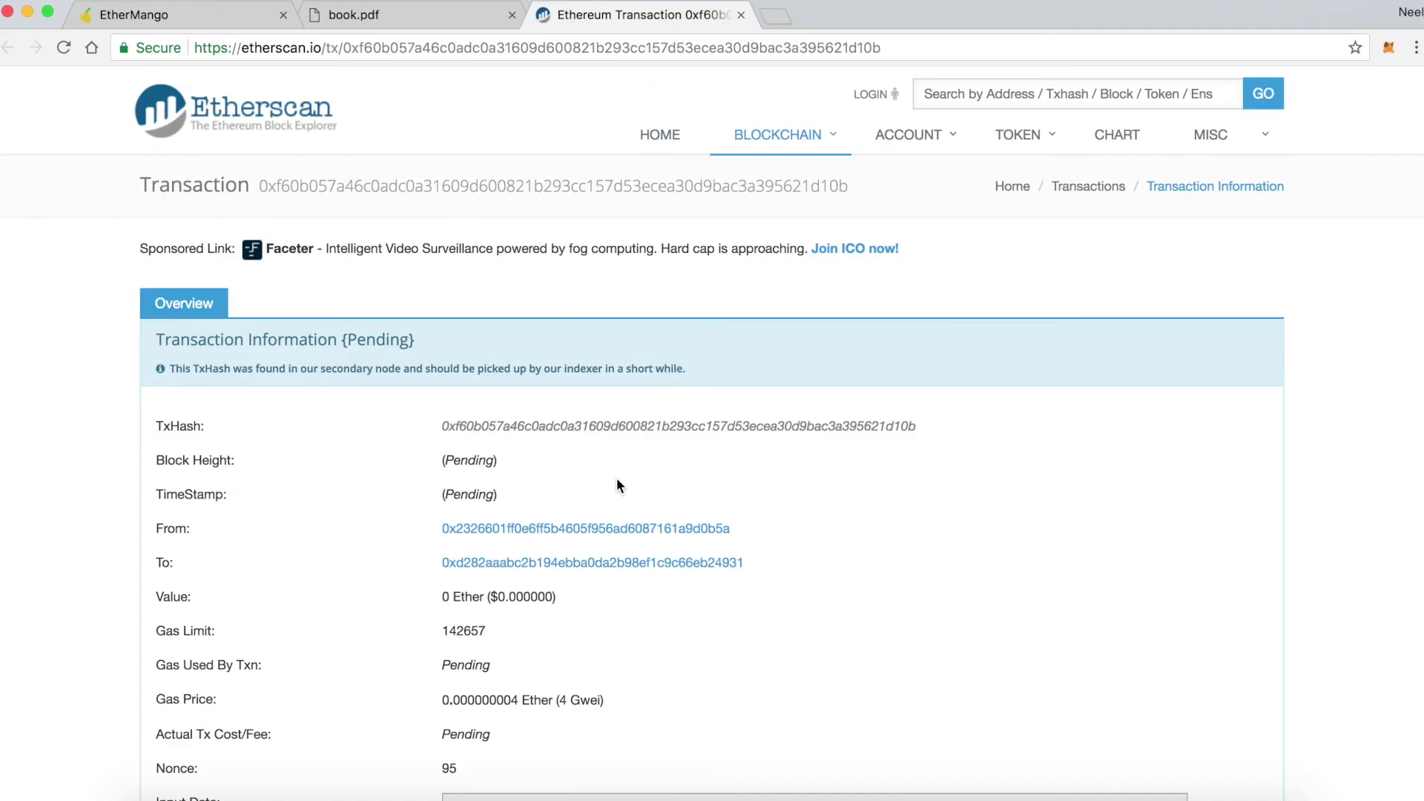
Step: On Etherscan, examine the sender address's internal transactions, highlight the newest payment's value, and return to the EtherMango product page
click(594, 526)
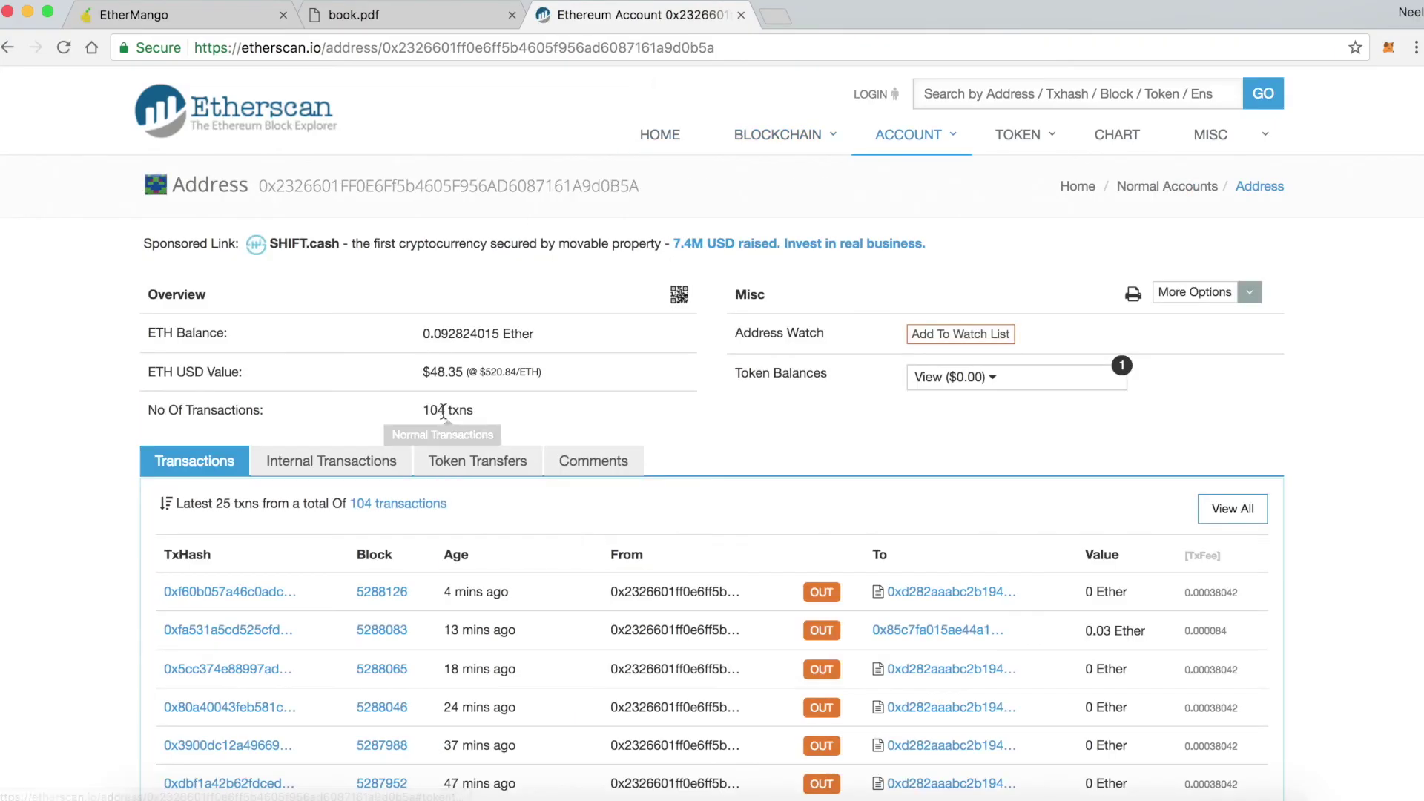
click(386, 463)
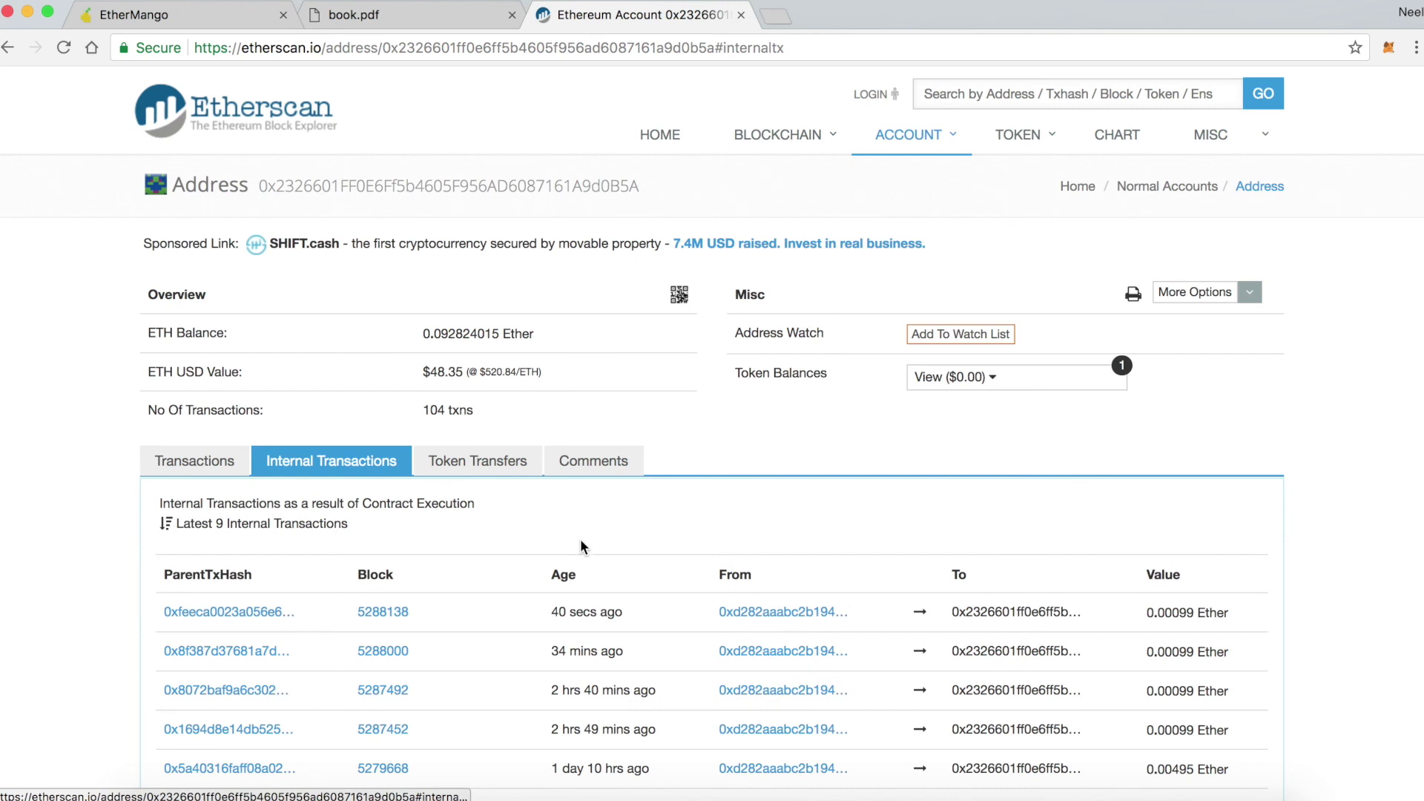
scroll(581, 539, down, 1)
drag(1146, 568, 1253, 573)
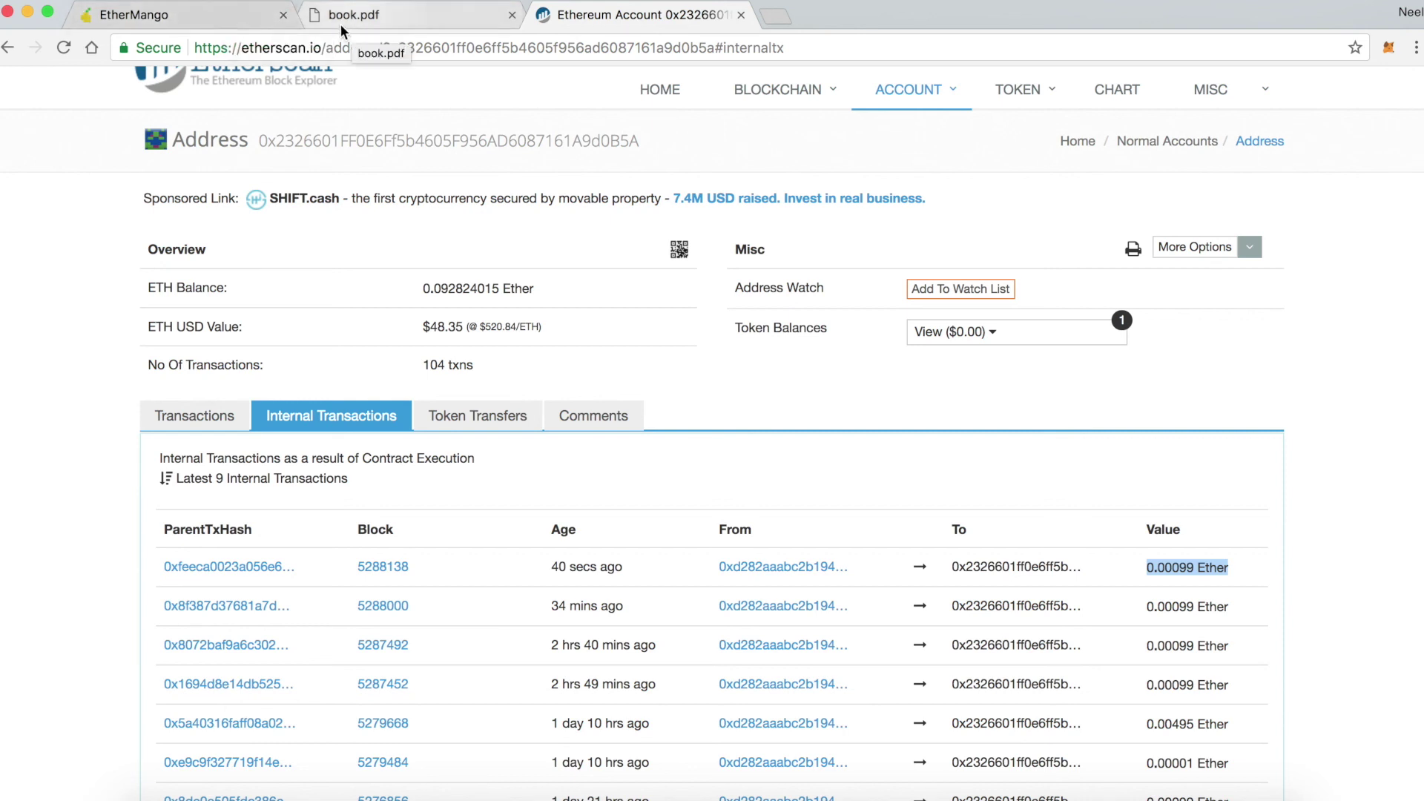
click(227, 23)
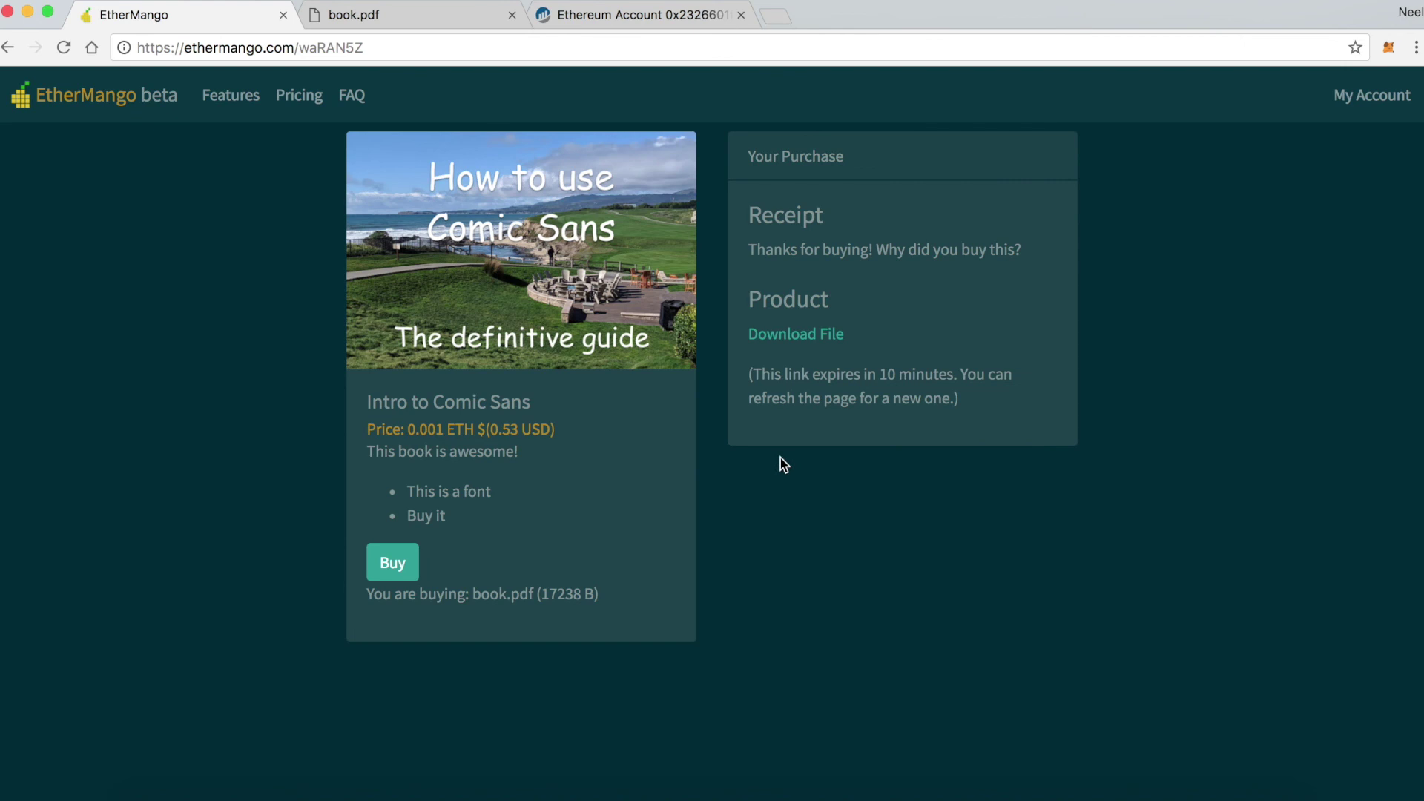